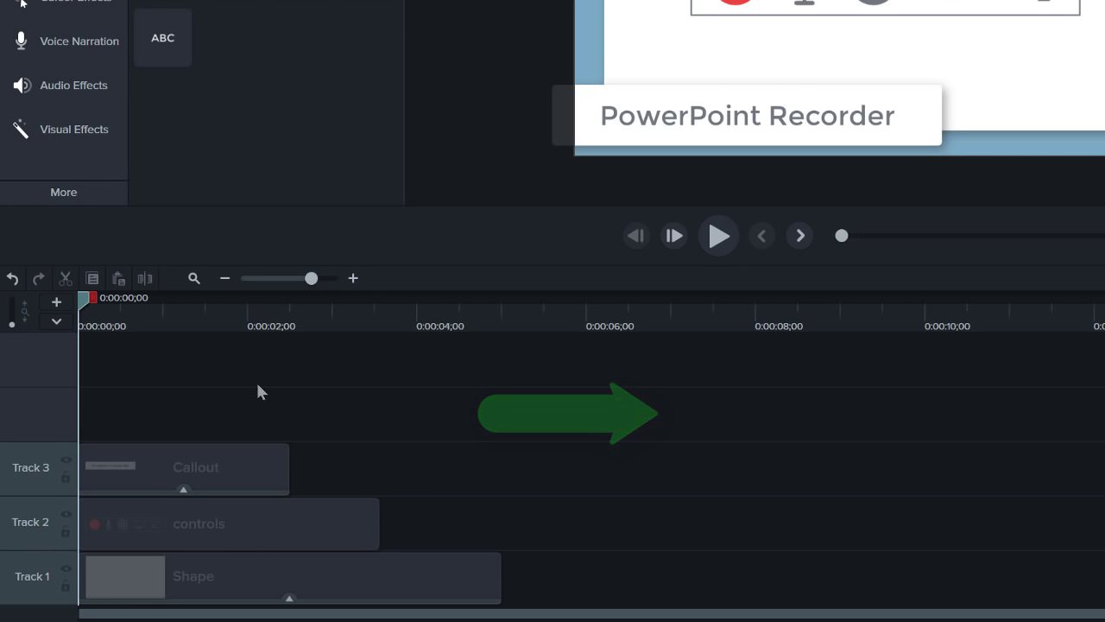
Move the PowerPoint Recorder callout onto a new Track 4, nudge the Shape clip, and scrub to about 5 s.
left_click_drag(192, 471, 160, 397)
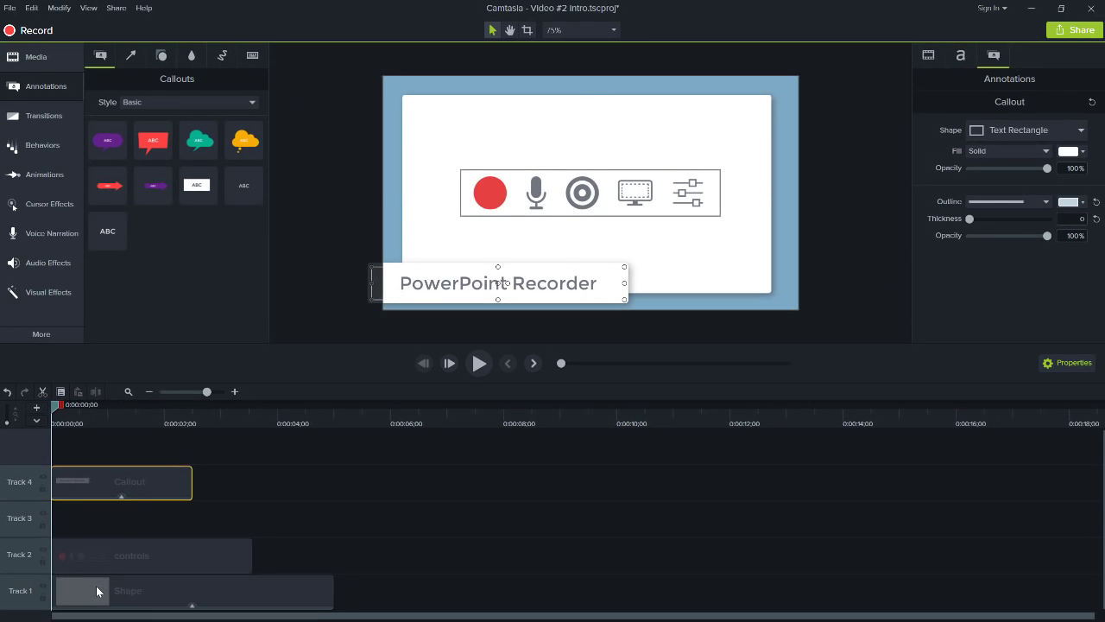
left_click(145, 566)
mouse_move(98, 584)
left_mouse_down()
mouse_move(98, 530)
mouse_move(86, 590)
left_mouse_up()
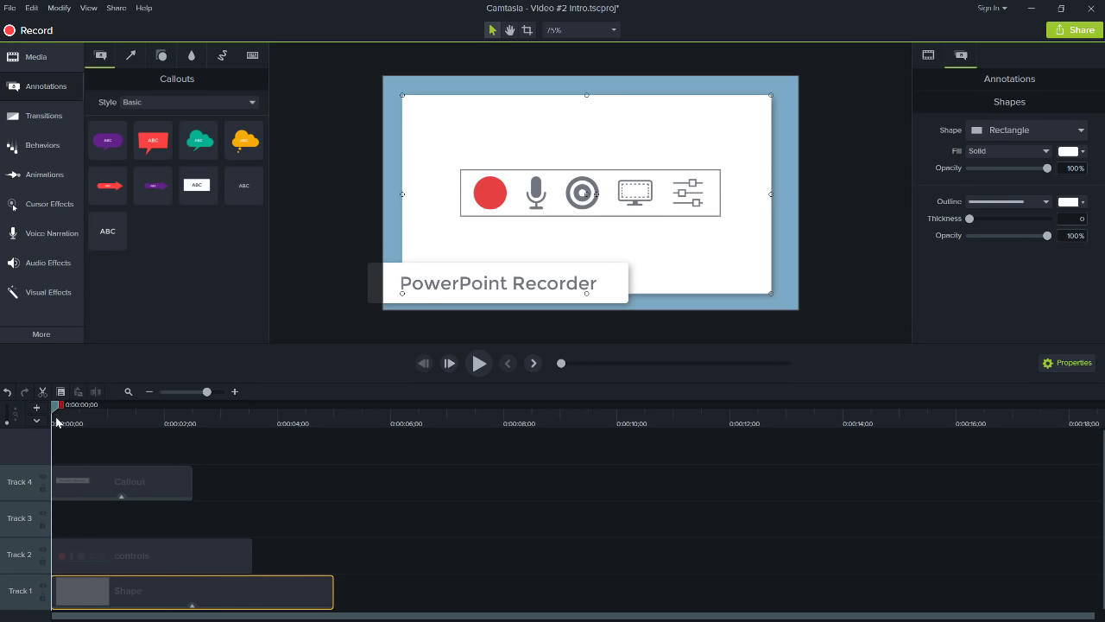
left_click_drag(56, 418, 135, 402)
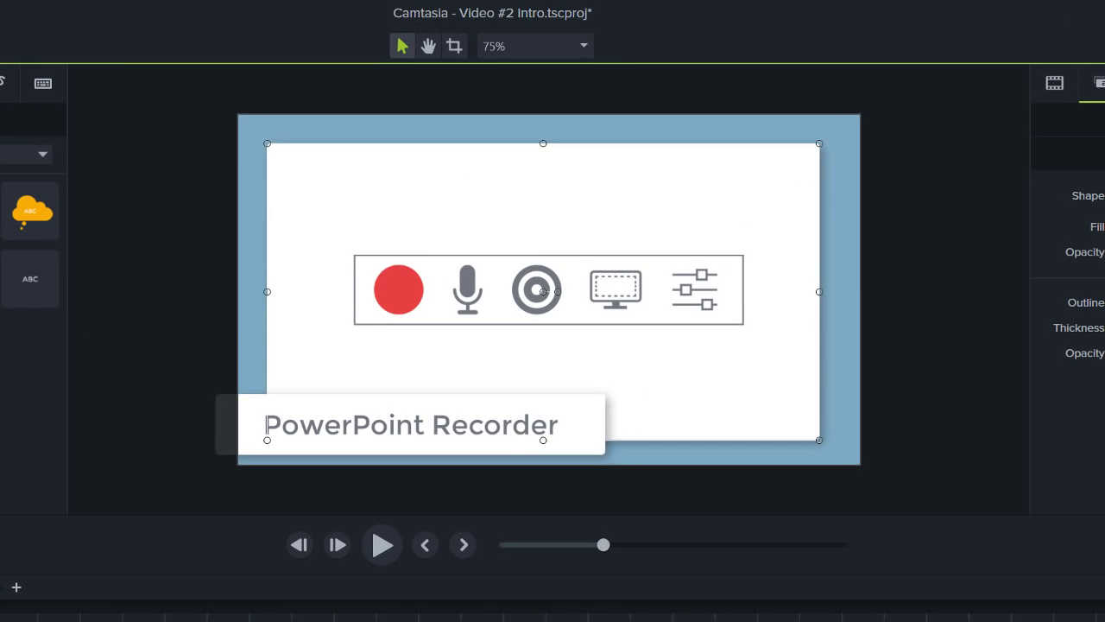
Move the controls image to the upper right and shrink it.
left_click(531, 286)
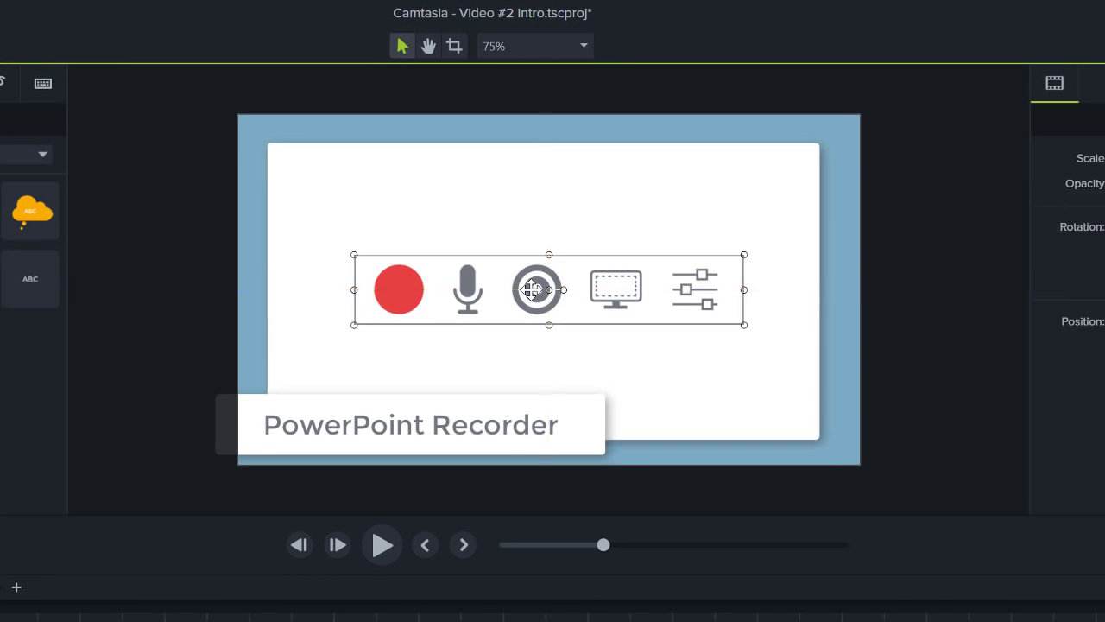
left_click_drag(530, 286, 585, 197)
left_click_drag(416, 164, 530, 185)
Send the PowerPoint Recorder text box behind the white image.
right_click(446, 405)
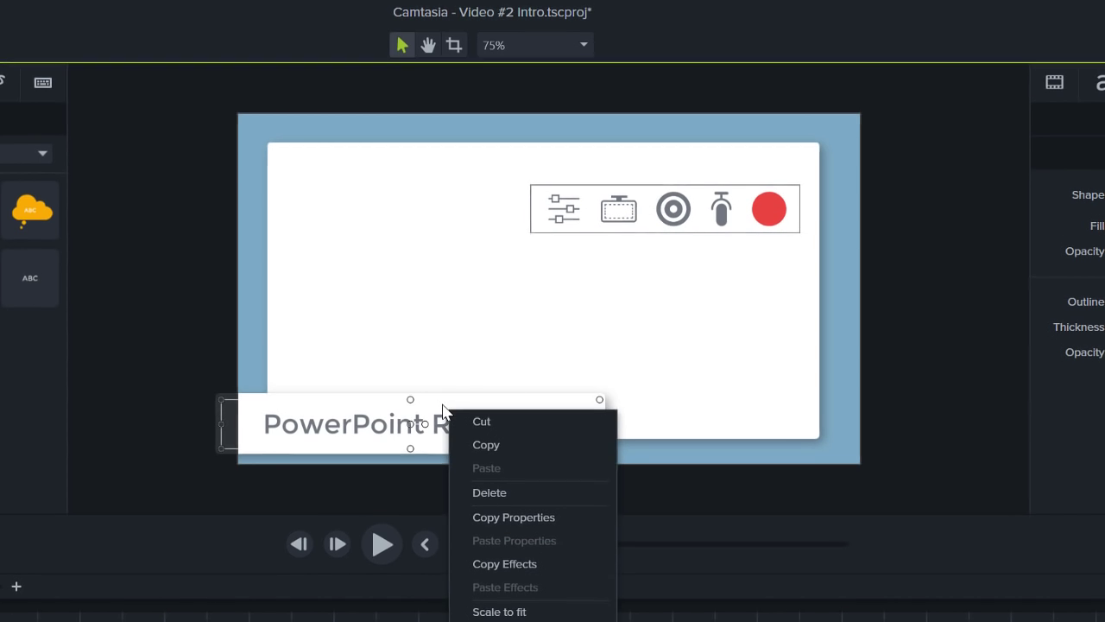
mouse_move(502, 522)
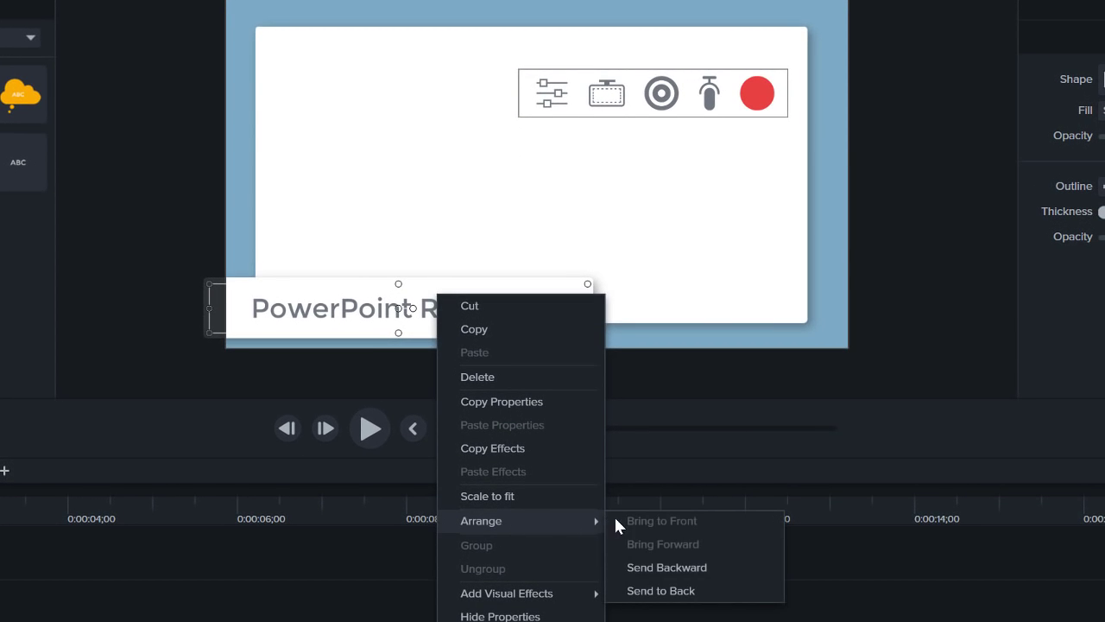
left_click(628, 591)
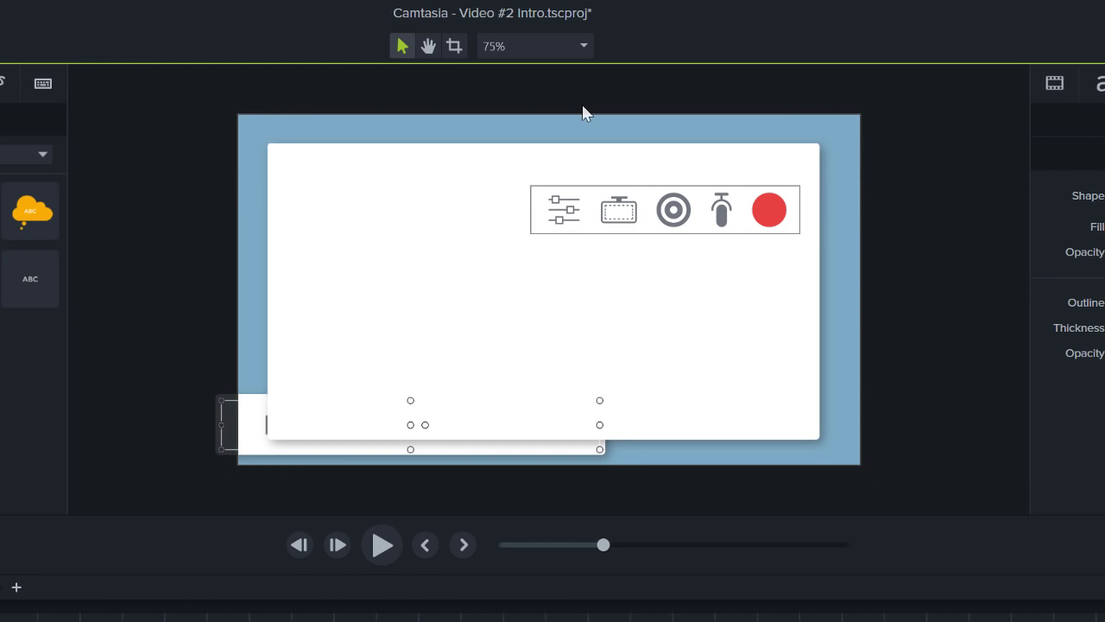
Zoom the canvas to 200% and pan to show the blue background.
left_click(583, 46)
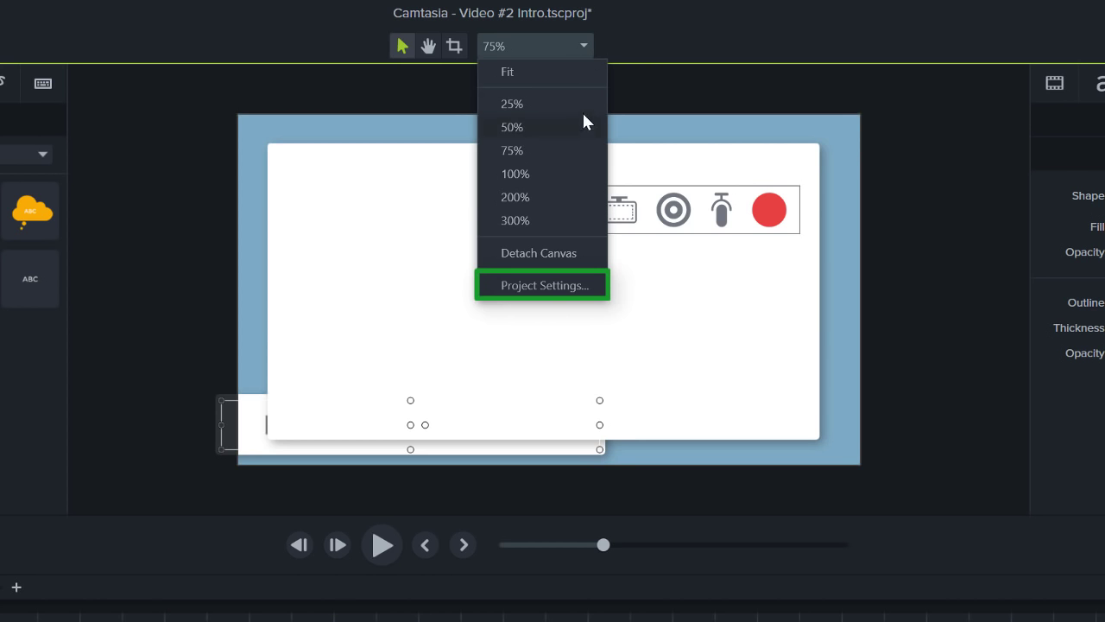
left_click(573, 197)
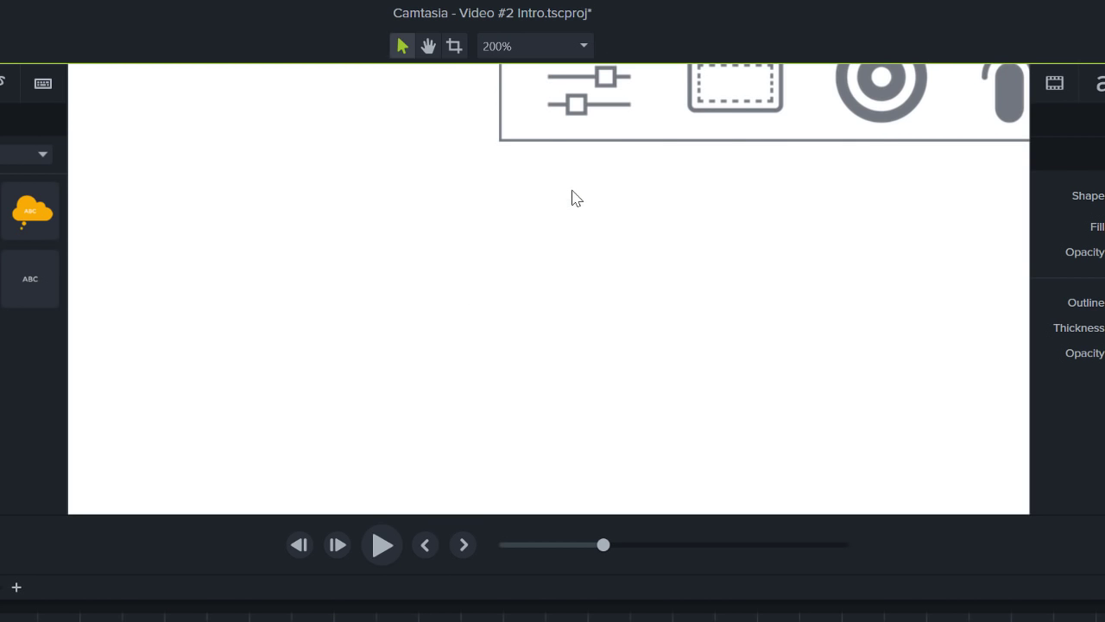
left_click(430, 53)
left_click_drag(391, 110, 769, 377)
Return the canvas zoom to 75% and add the teal cloud callout to Track 4.
left_click(585, 54)
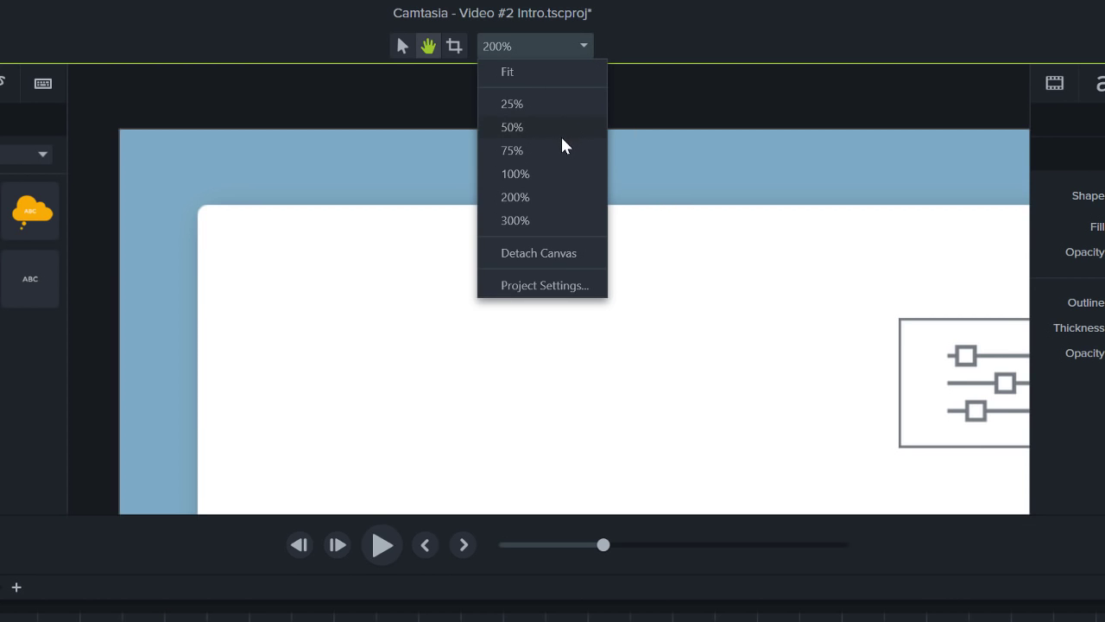
left_click(558, 151)
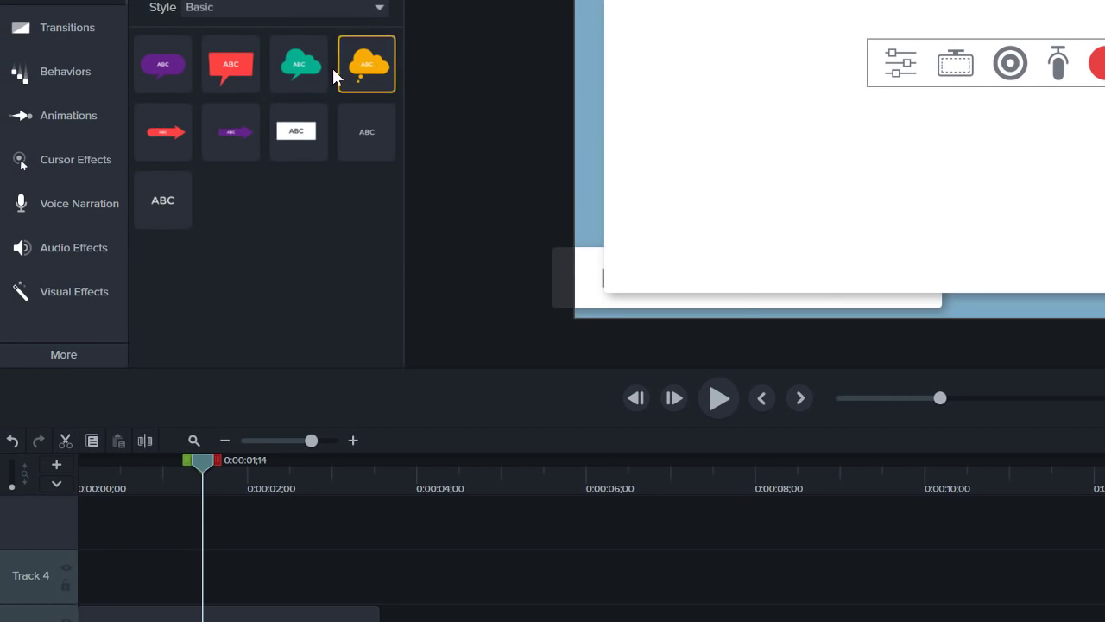
left_click_drag(320, 69, 200, 522)
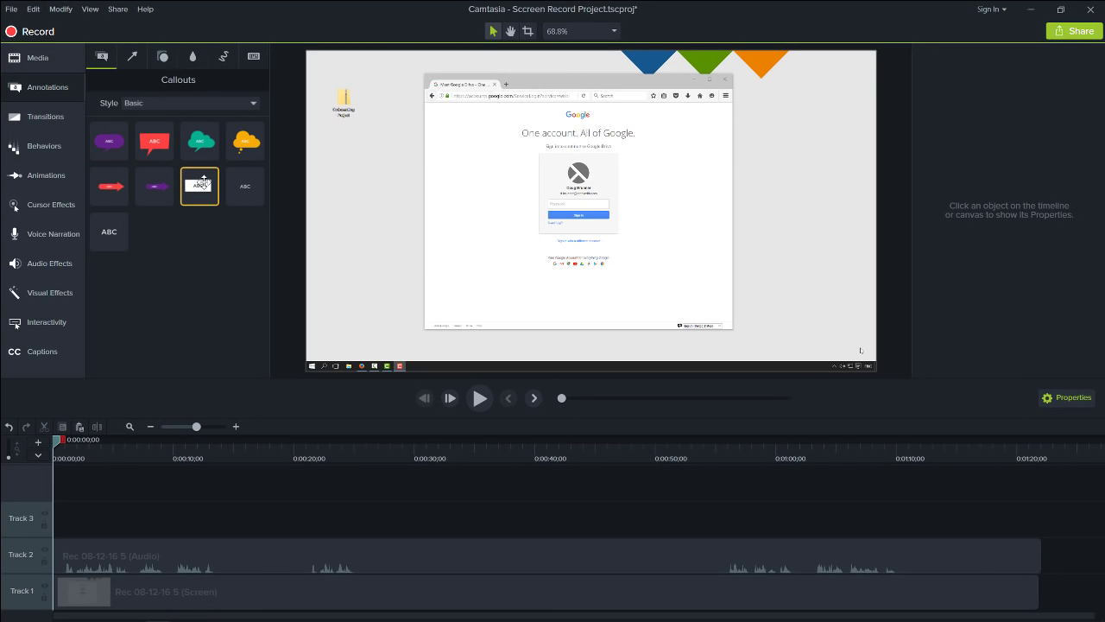
Add a white text callout on Track 3 reading 'Uploading a Video', widened to one line.
left_click_drag(204, 181, 53, 522)
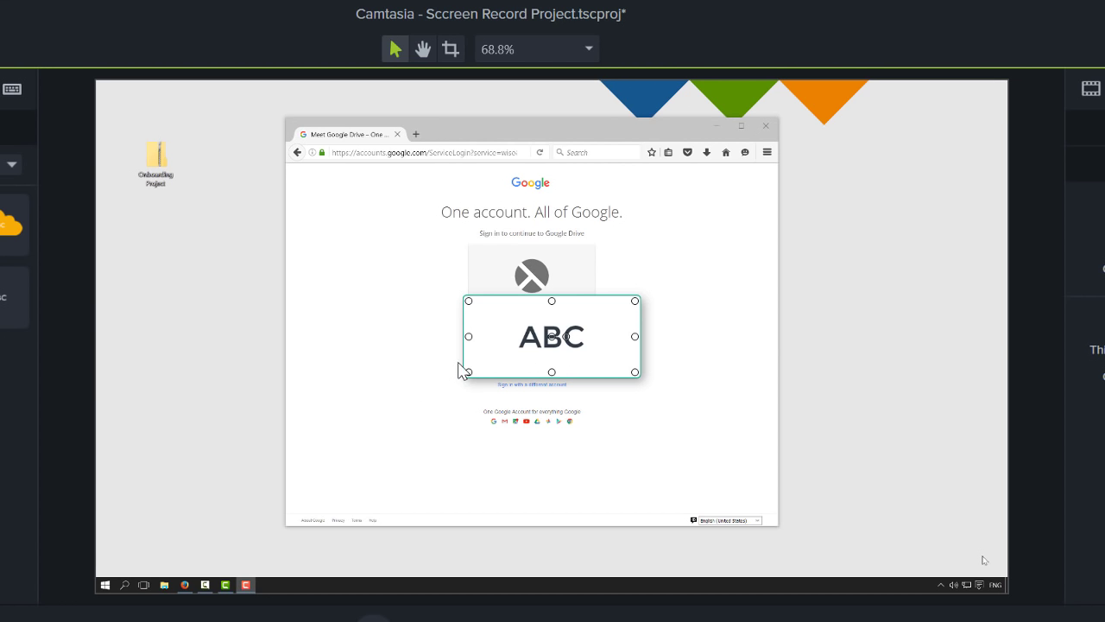
left_click(528, 337)
type("Uploading a Video")
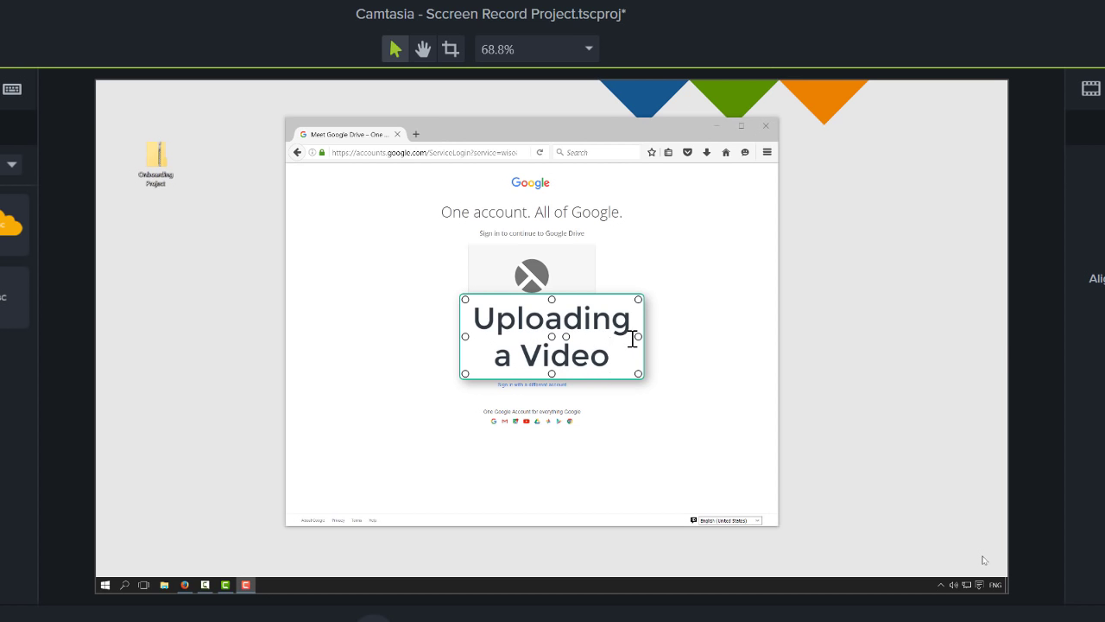
left_click_drag(638, 336, 667, 341)
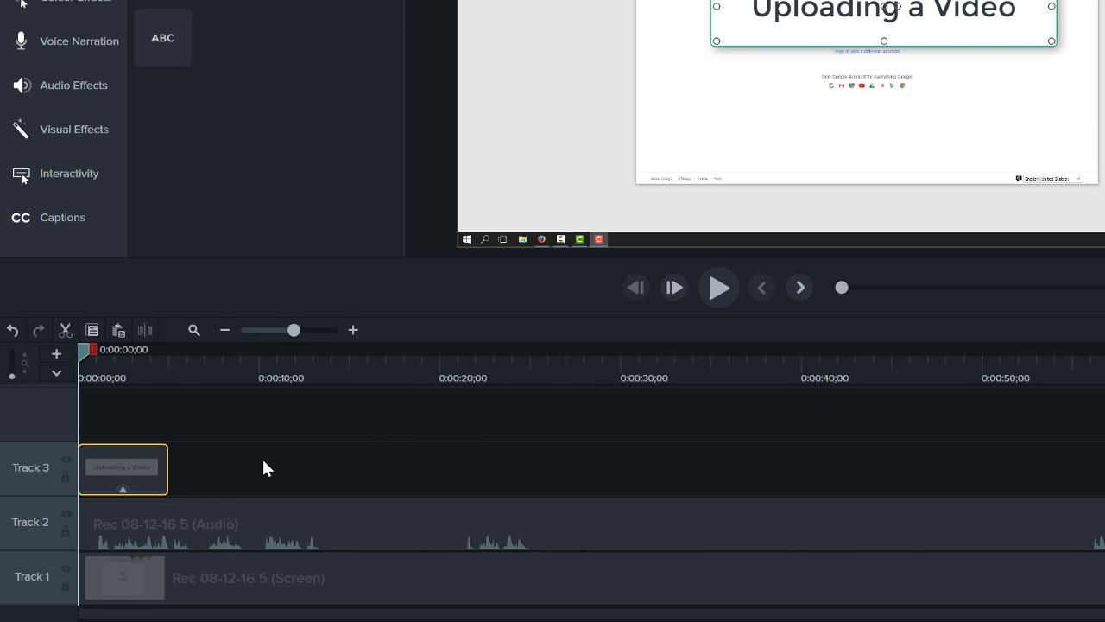
Shift both recording clips right and drop the 'Uploading a Video' callout into Track 1 before them.
left_click_drag(224, 459, 298, 530)
left_click_drag(153, 470, 148, 567)
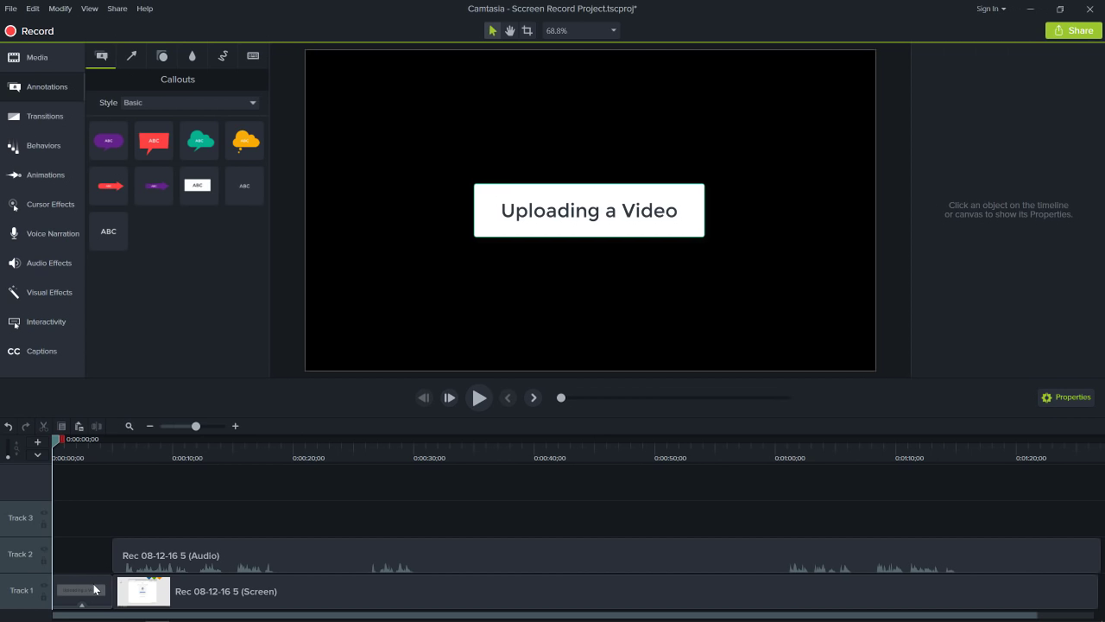
Give the 'Uploading a Video' callout white text and a solid teal fill.
left_click(95, 589)
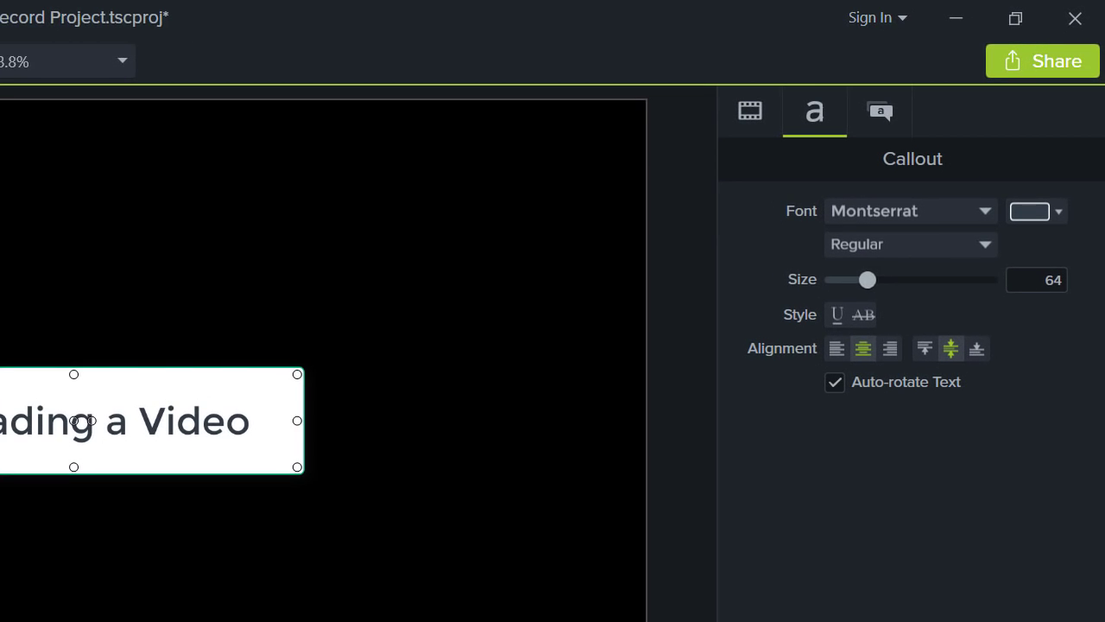
left_click(1050, 212)
left_click(846, 258)
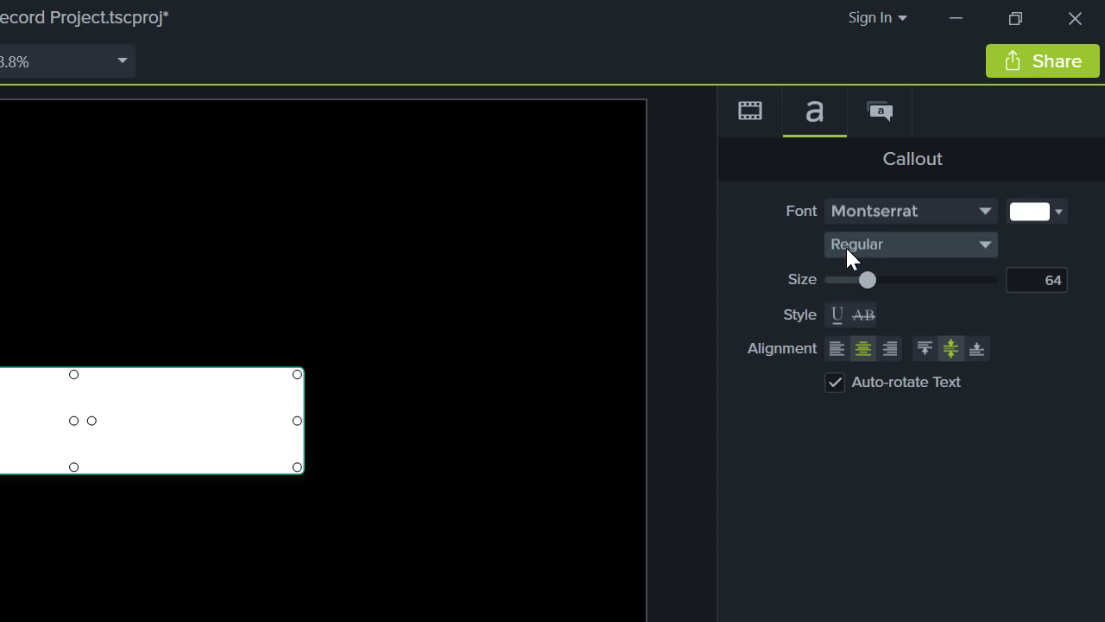
left_click(881, 130)
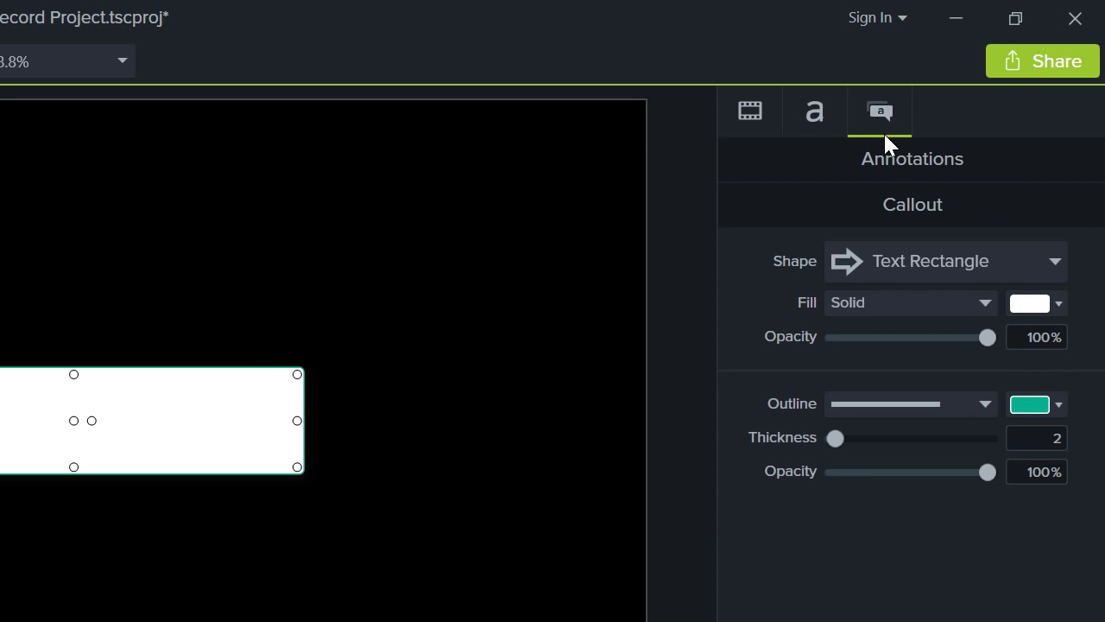
left_click(1053, 298)
left_click(1002, 350)
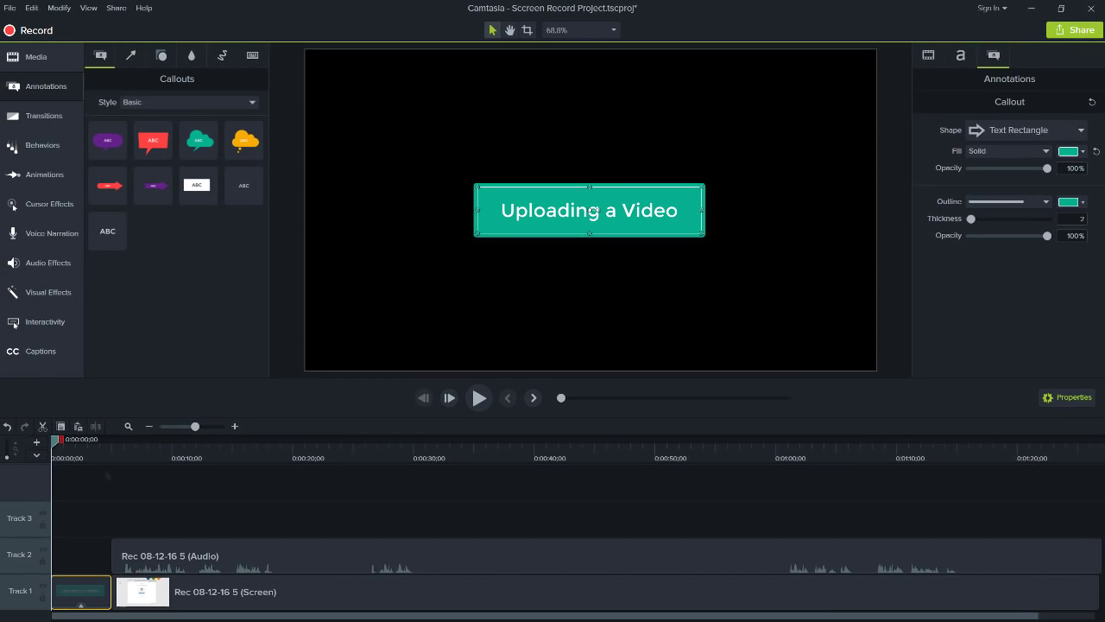
left_click(105, 469)
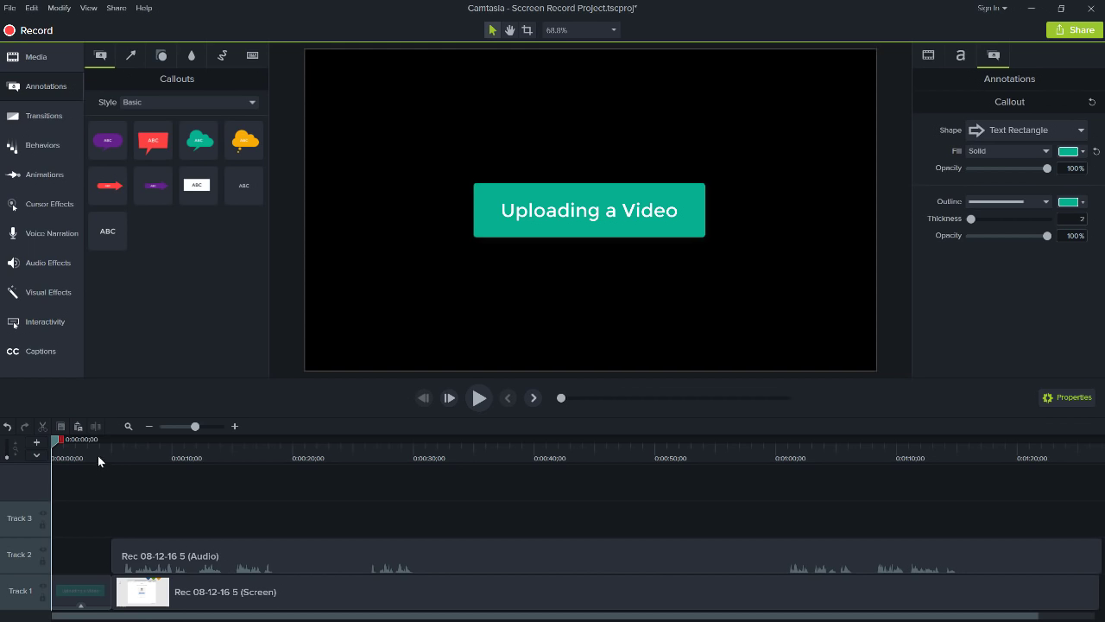
left_click(90, 451)
key("space")
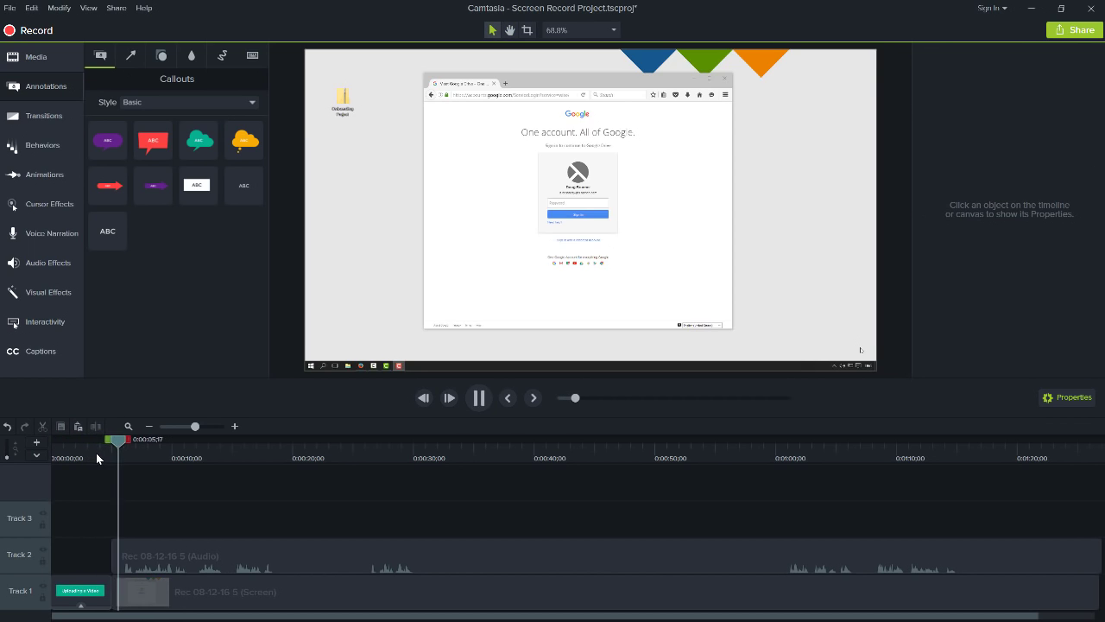
left_click(97, 453)
key("space")
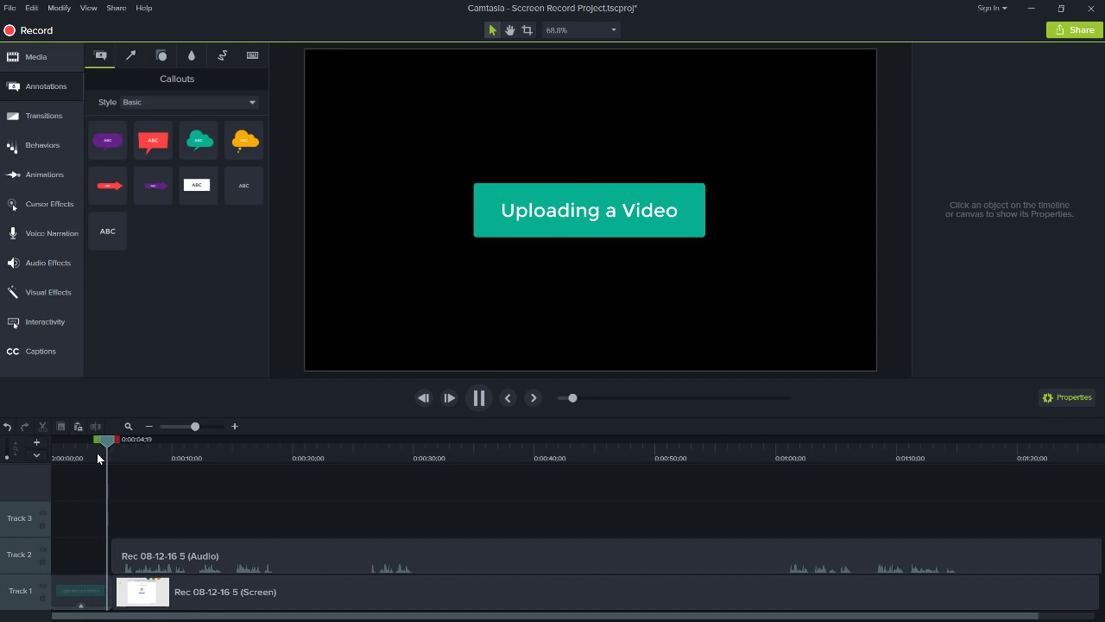
key("space")
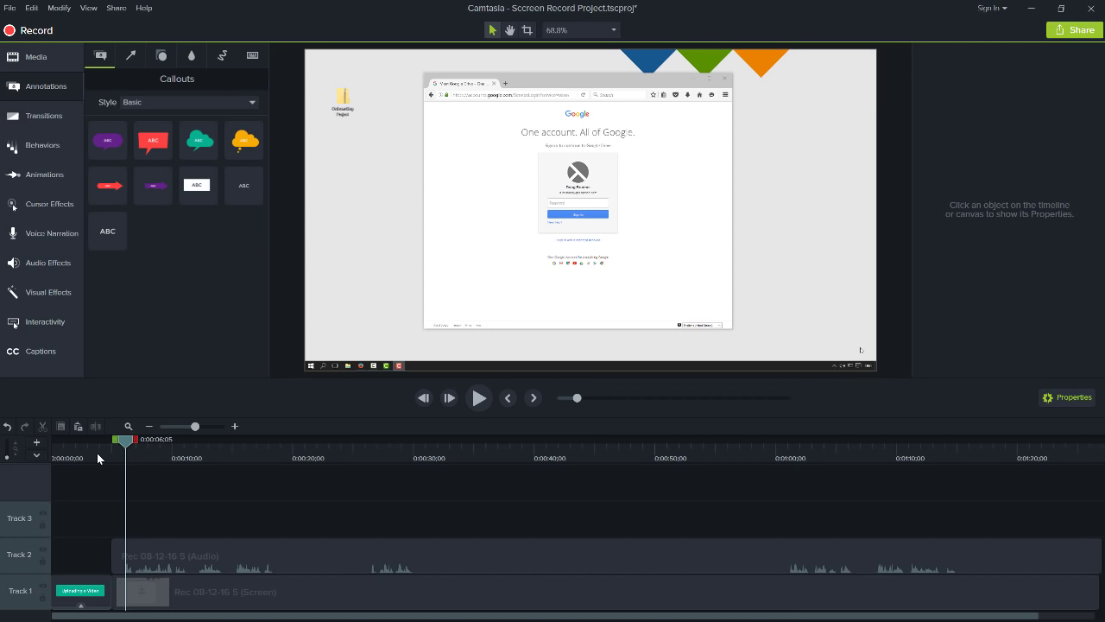
Place a Fade transition between the title callout and the recording on Track 1.
left_click(61, 118)
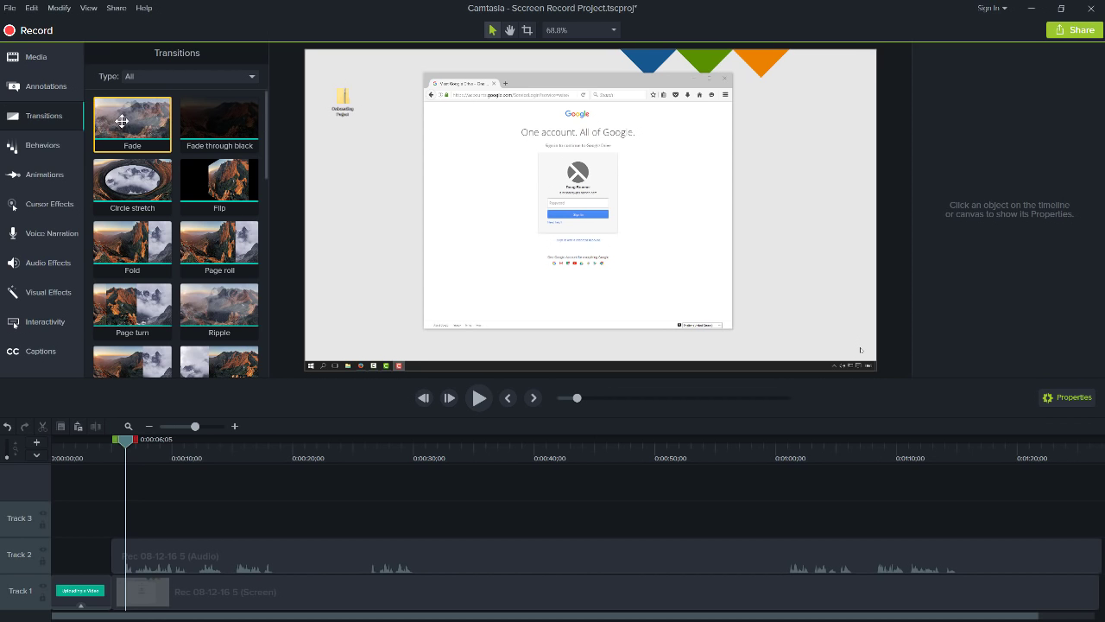
left_click_drag(121, 120, 90, 516)
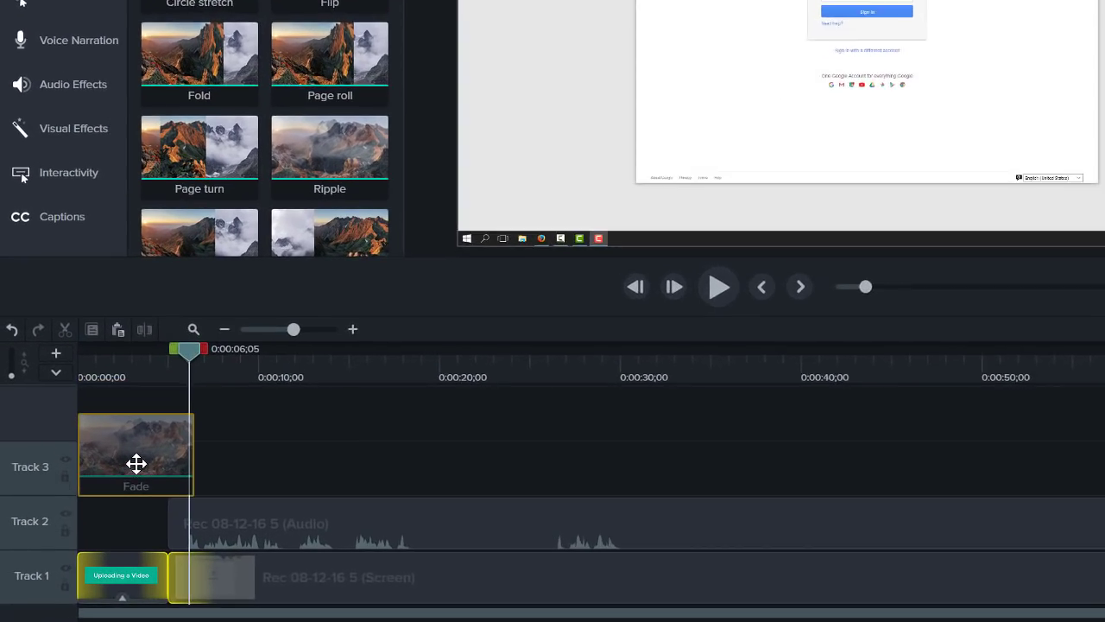
left_click_drag(136, 464, 137, 481)
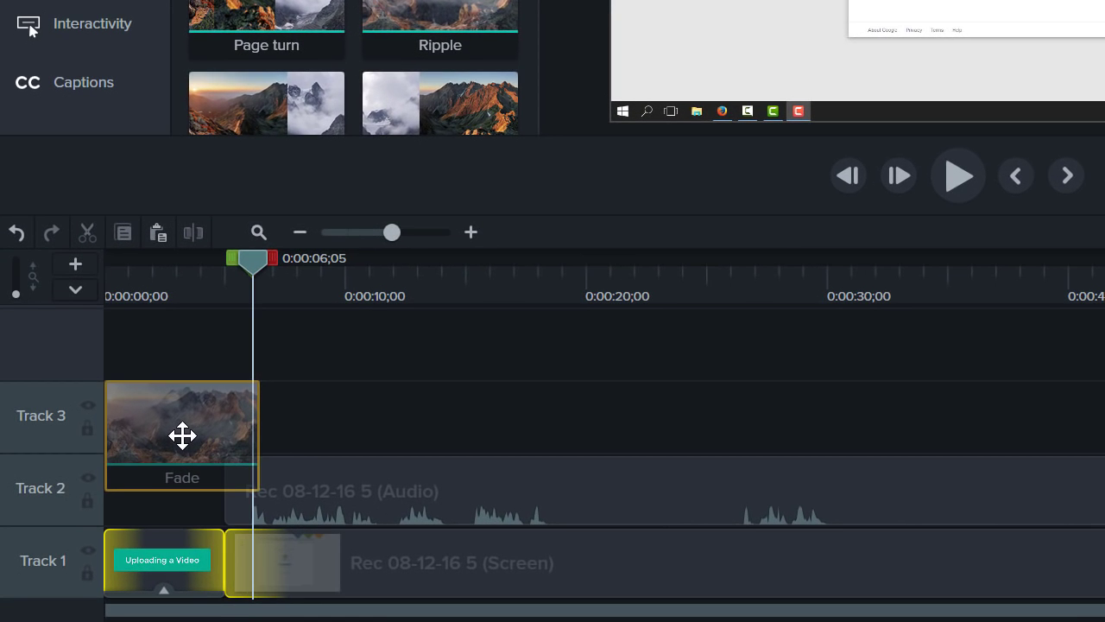
left_click_drag(182, 435, 225, 554)
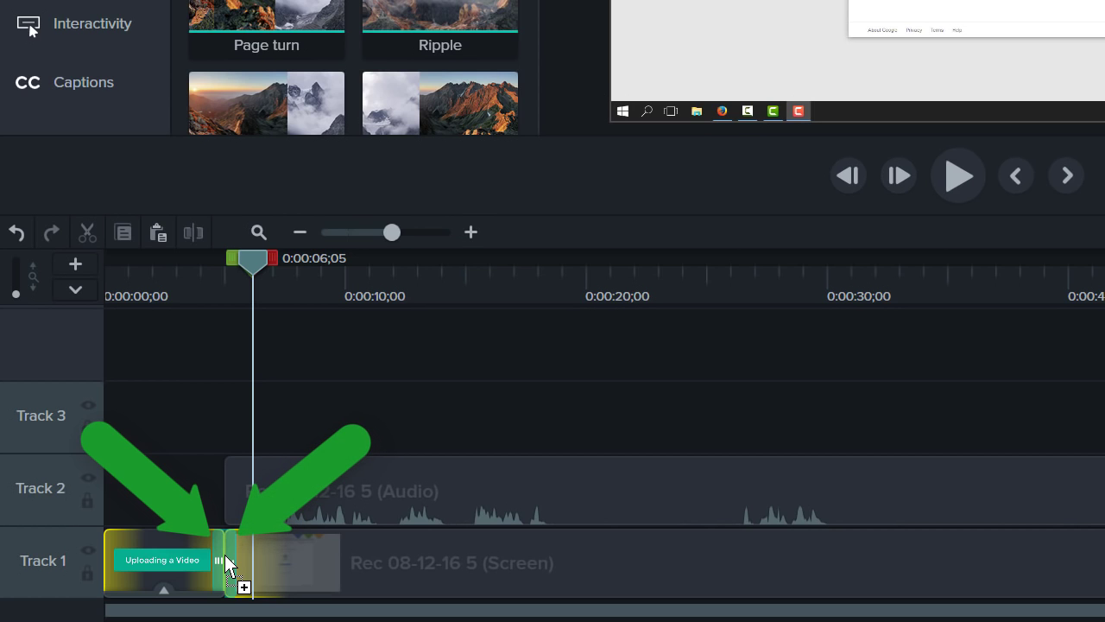
Lengthen the Fade transition and play back the title-to-recording fade.
left_click(222, 555)
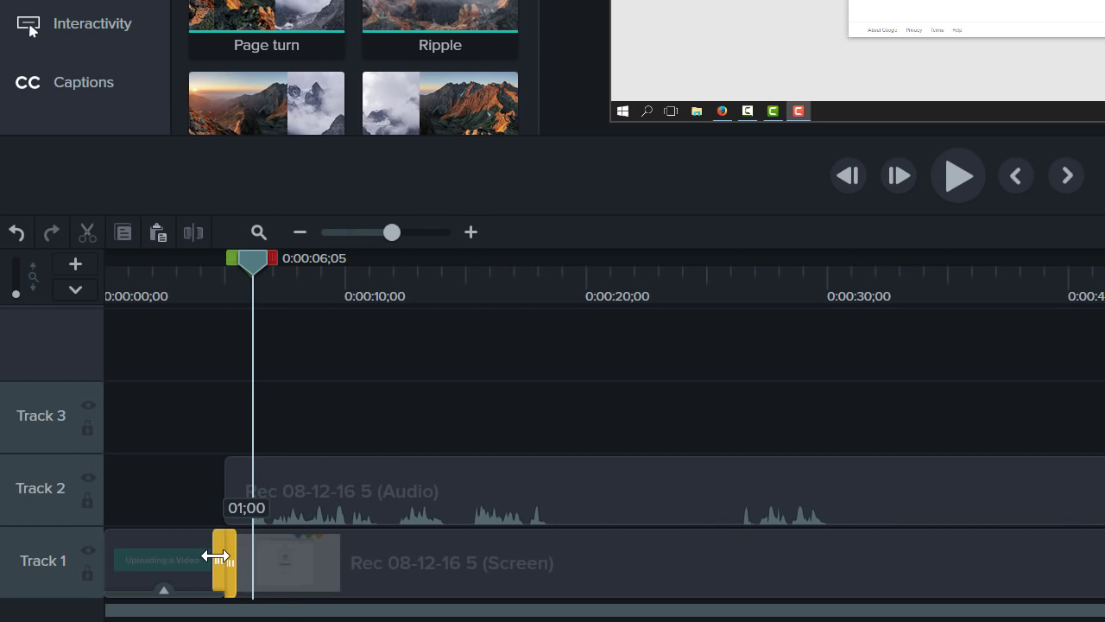
left_click_drag(216, 556, 199, 556)
left_click_drag(199, 556, 201, 557)
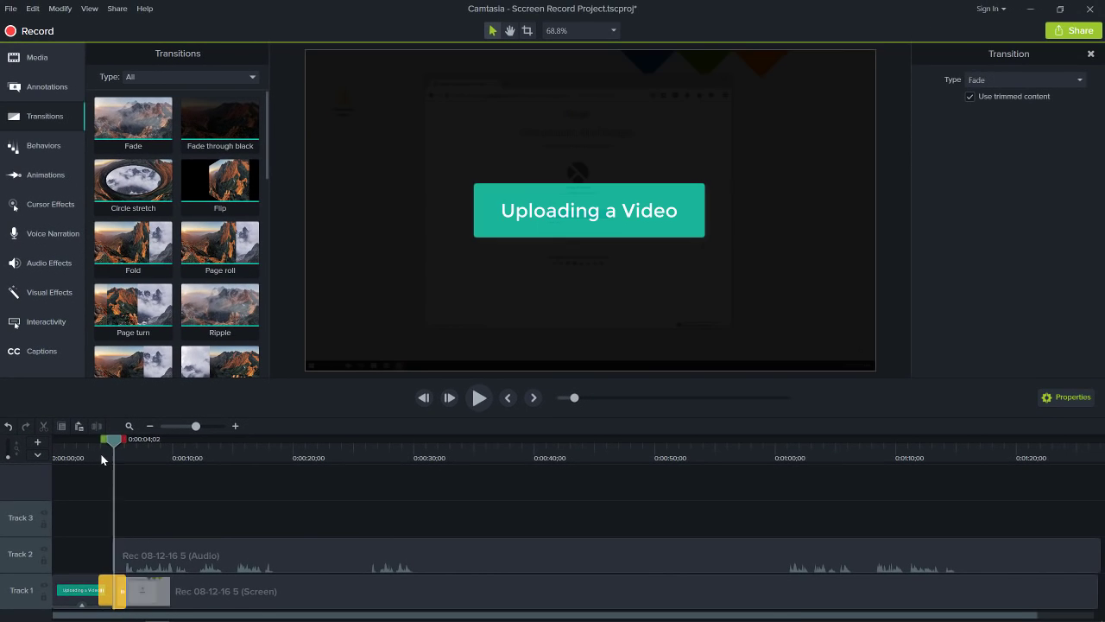
left_click(121, 427)
key("space")
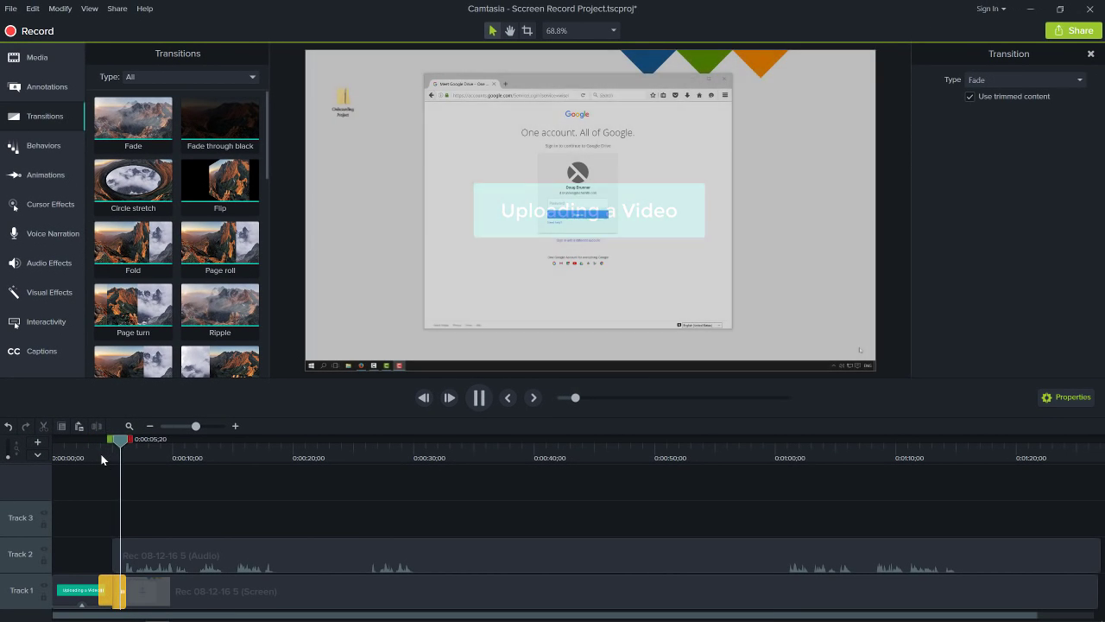
key("space")
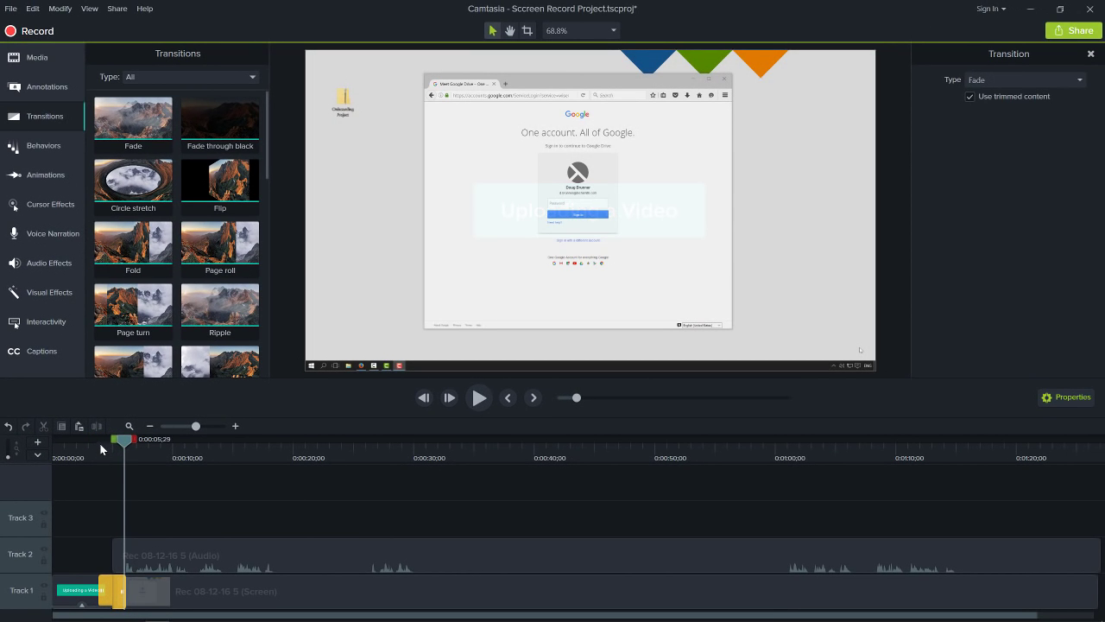
left_click(66, 144)
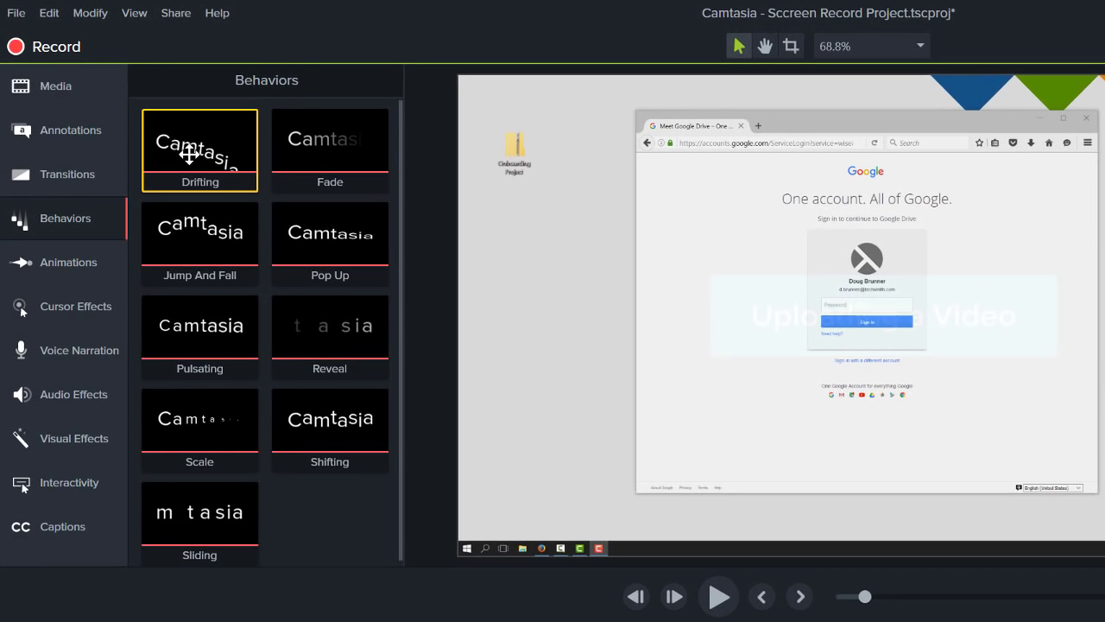
Apply the Drifting behavior to the 'Uploading a Video' title clip and preview it from the start.
left_click_drag(189, 154, 115, 573)
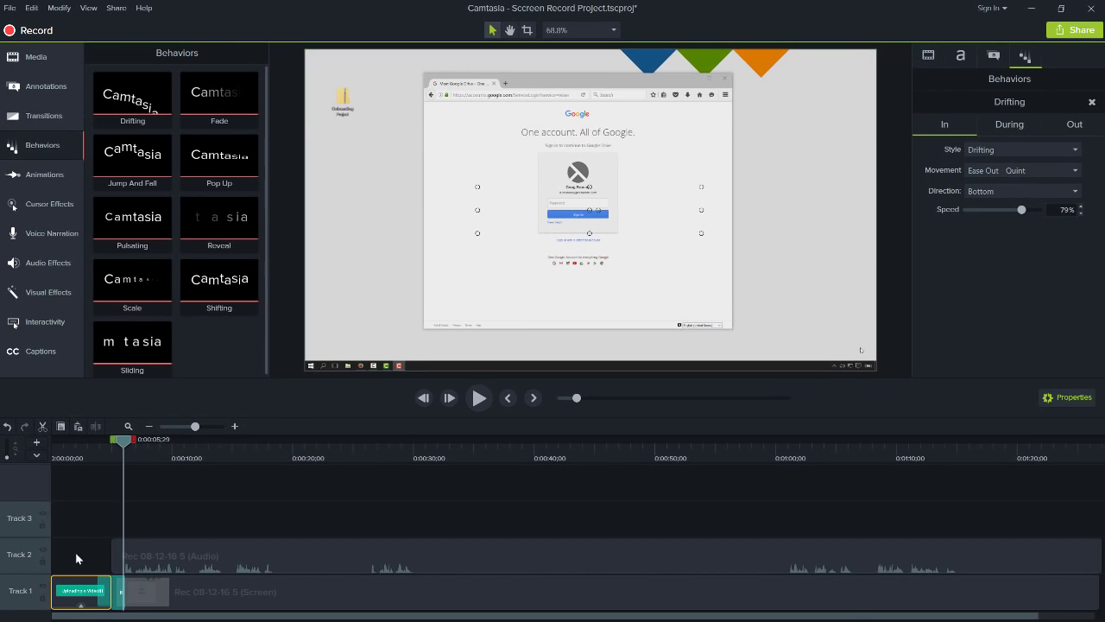
left_click_drag(124, 441, 45, 455)
key("space")
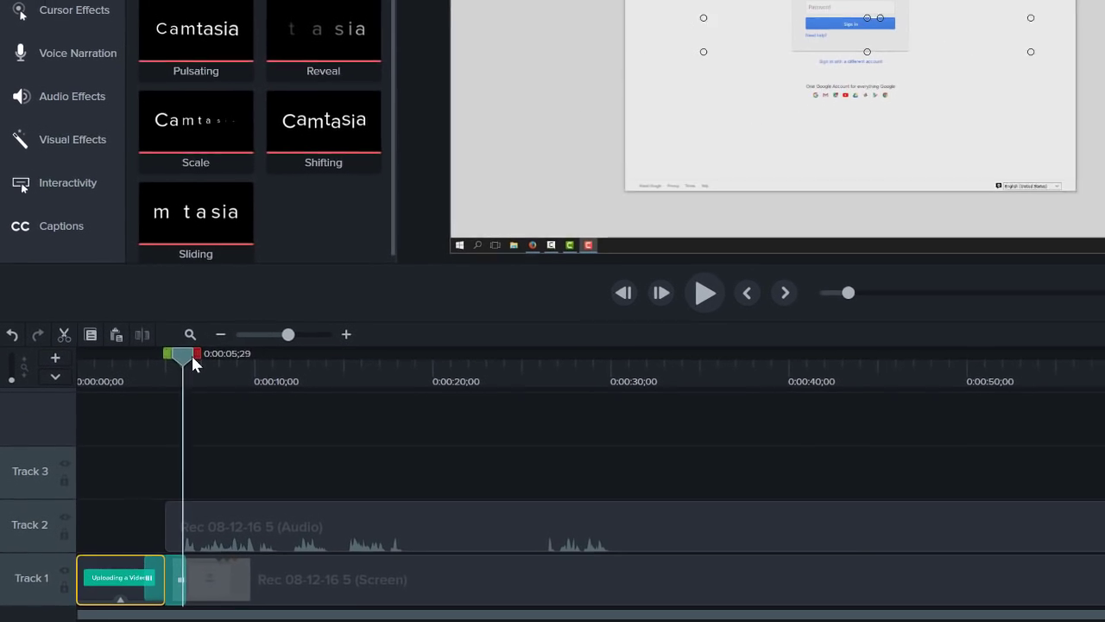
Split the recording and audio at 0:00:25;16 and push the later halves right to open a gap.
left_click_drag(124, 438, 194, 436)
left_click_drag(294, 348, 550, 346)
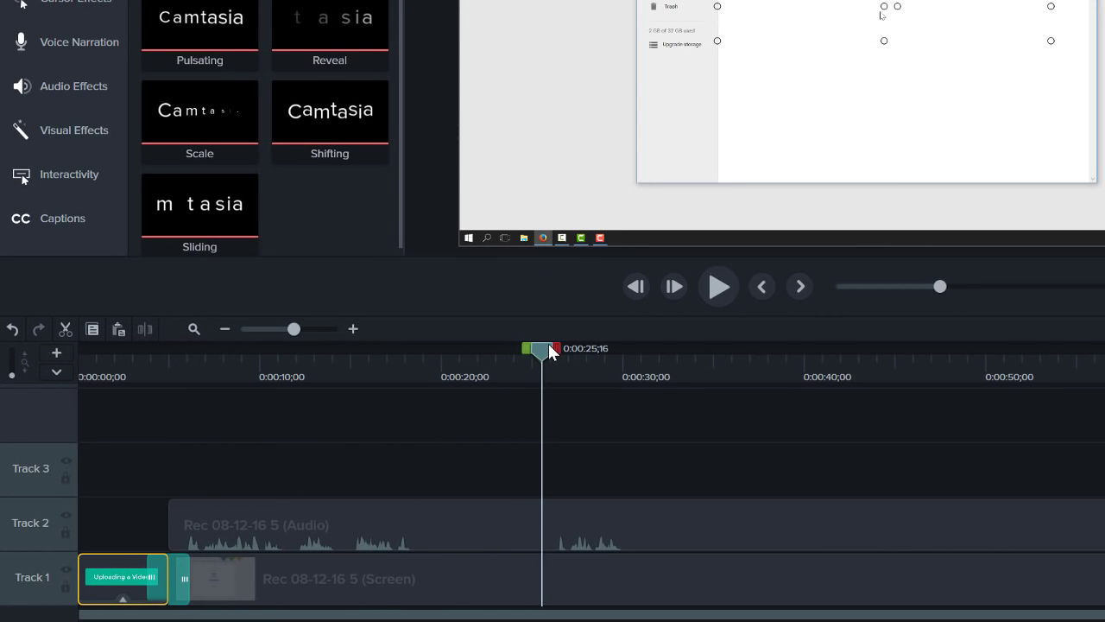
left_click_drag(570, 473, 584, 574)
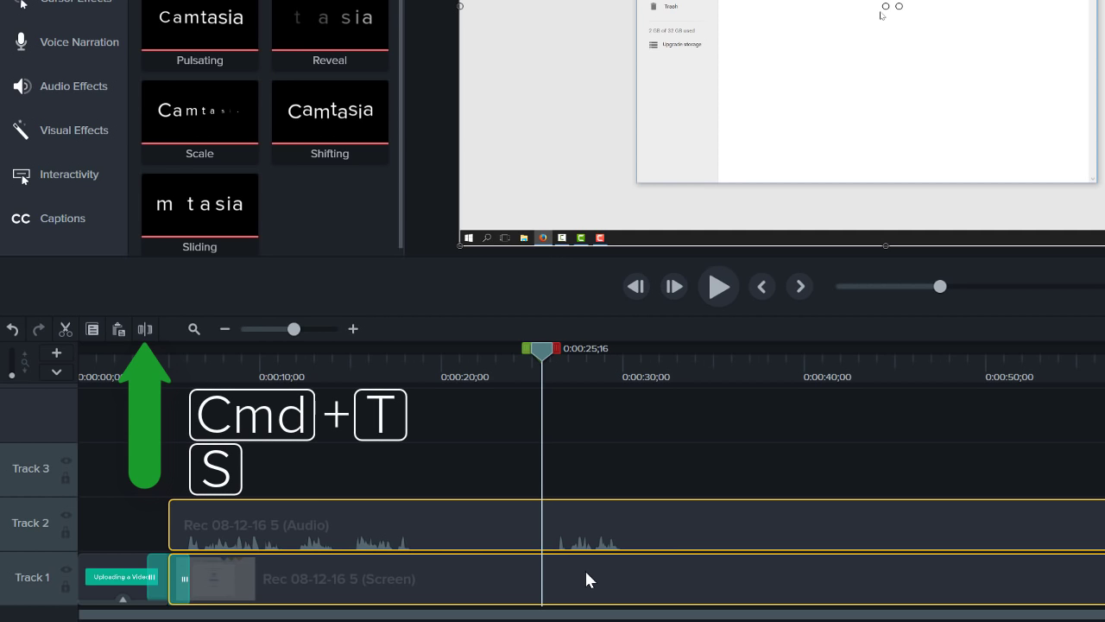
key("super+t")
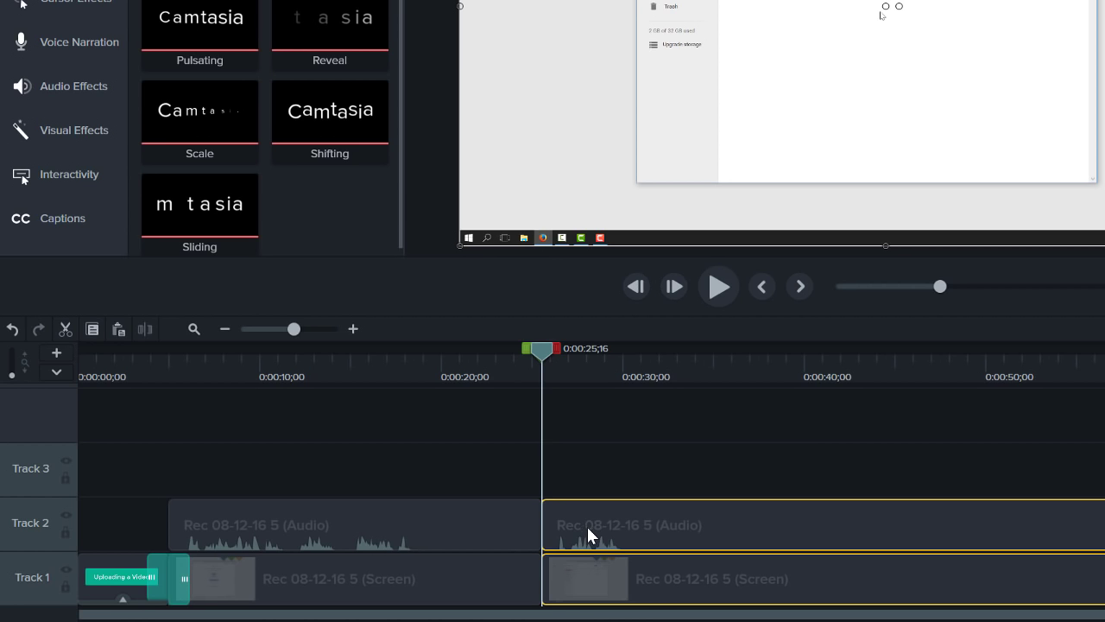
left_click_drag(587, 528, 646, 529)
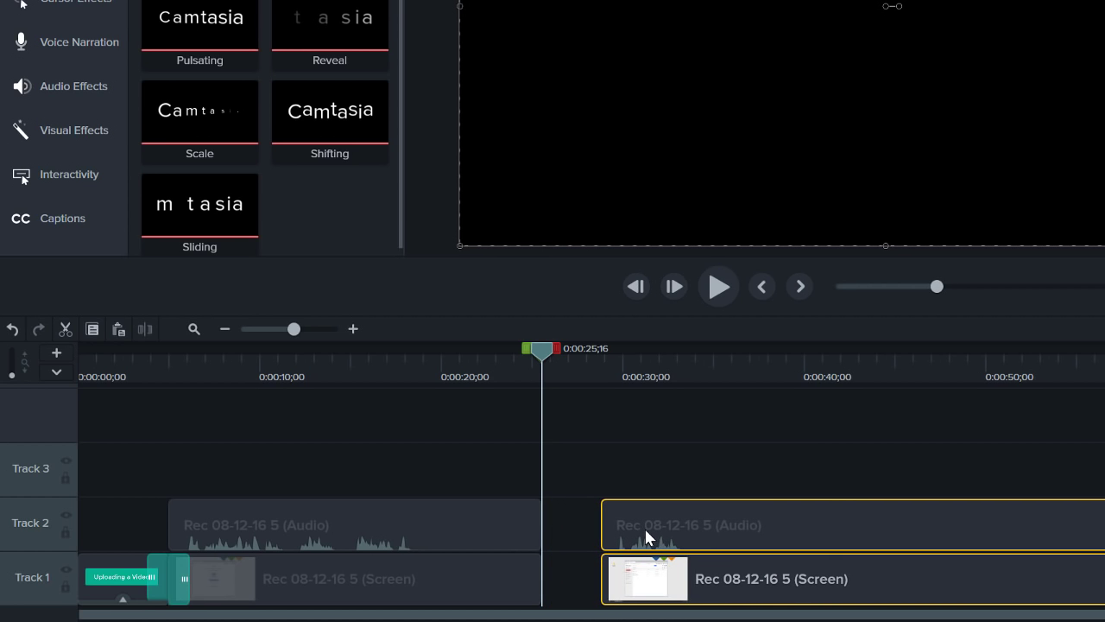
Paste a copy of the 'Uploading a Video' callout into the gap to preview it, then delete it.
left_click(127, 565)
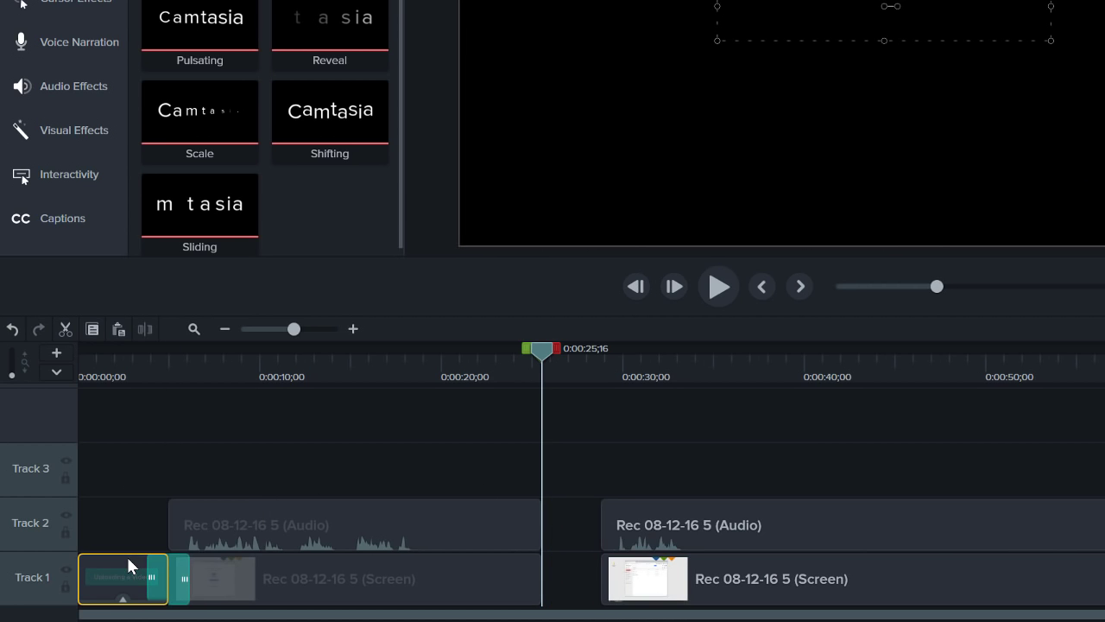
key("super+c")
key("super+v")
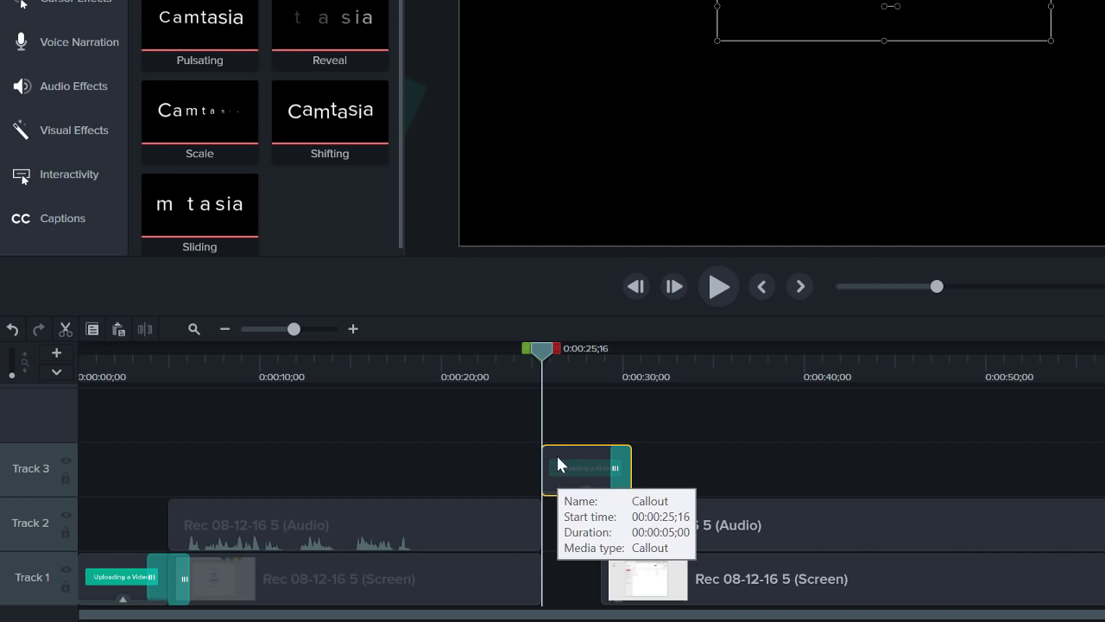
left_click_drag(542, 350, 570, 354)
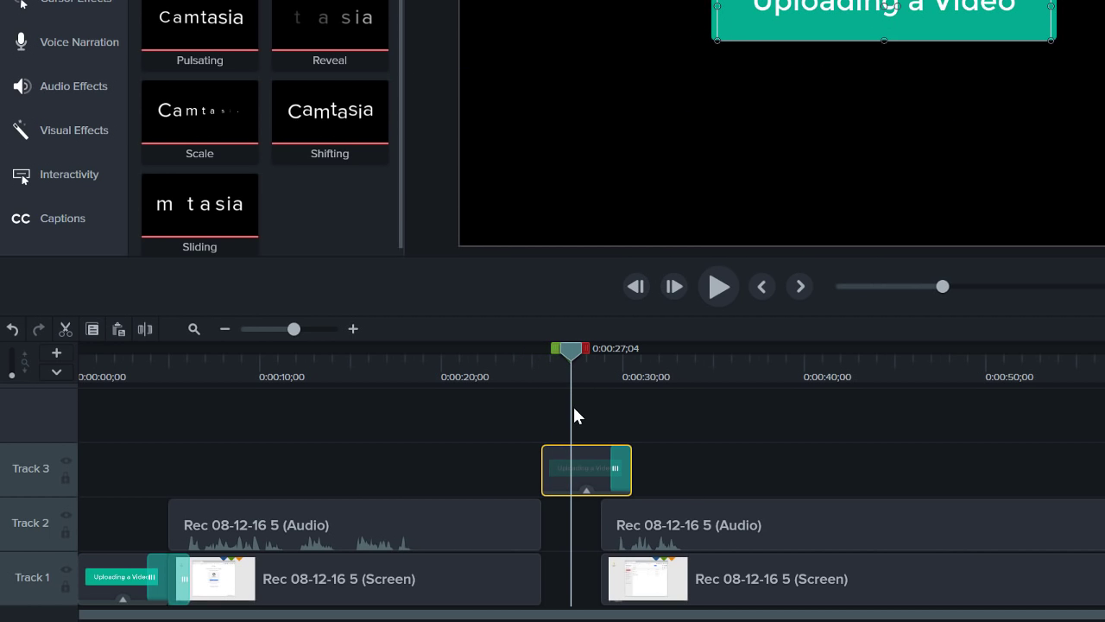
key("Delete")
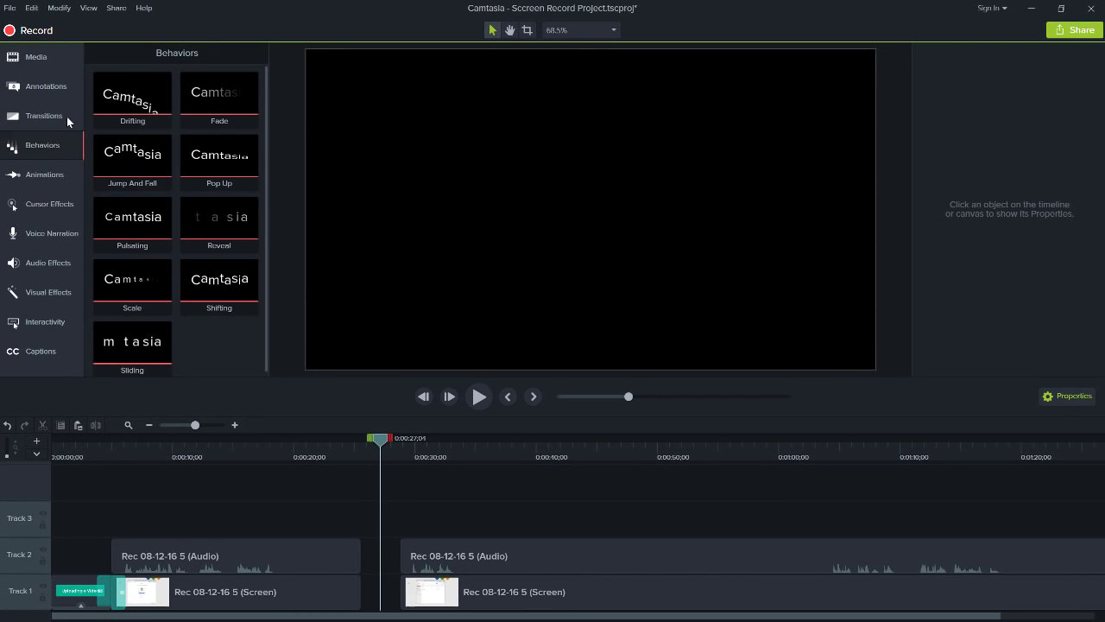
Add a speech-bubble callout reading 'Drag a file to upload' and drop its clip into the gap.
left_click(48, 90)
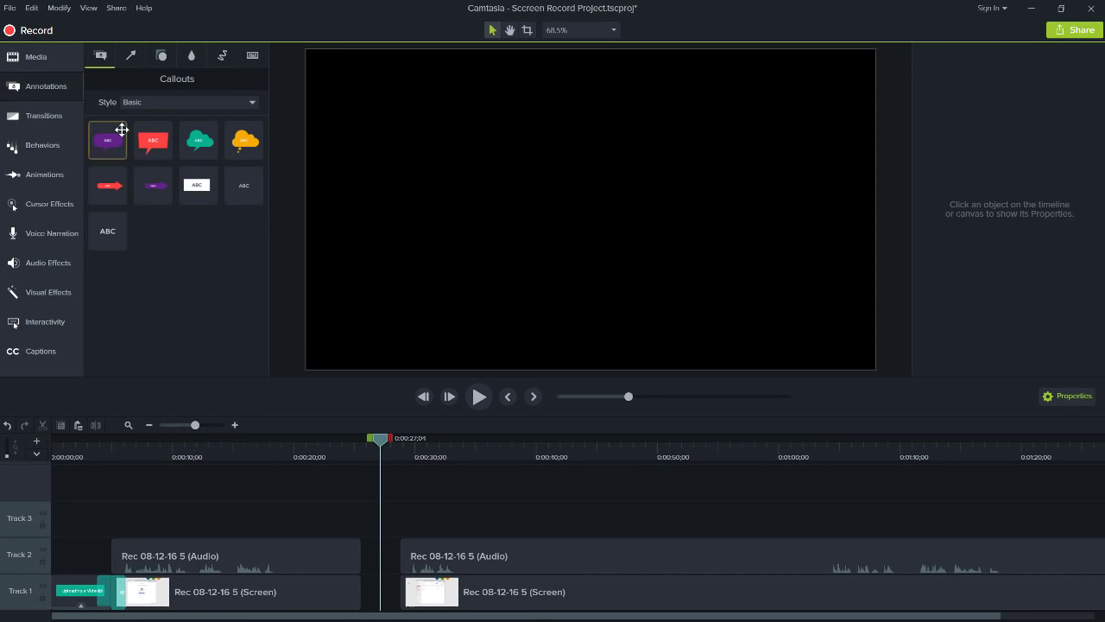
left_click_drag(150, 142, 593, 216)
double_click(591, 209)
type("Drag a file to upload")
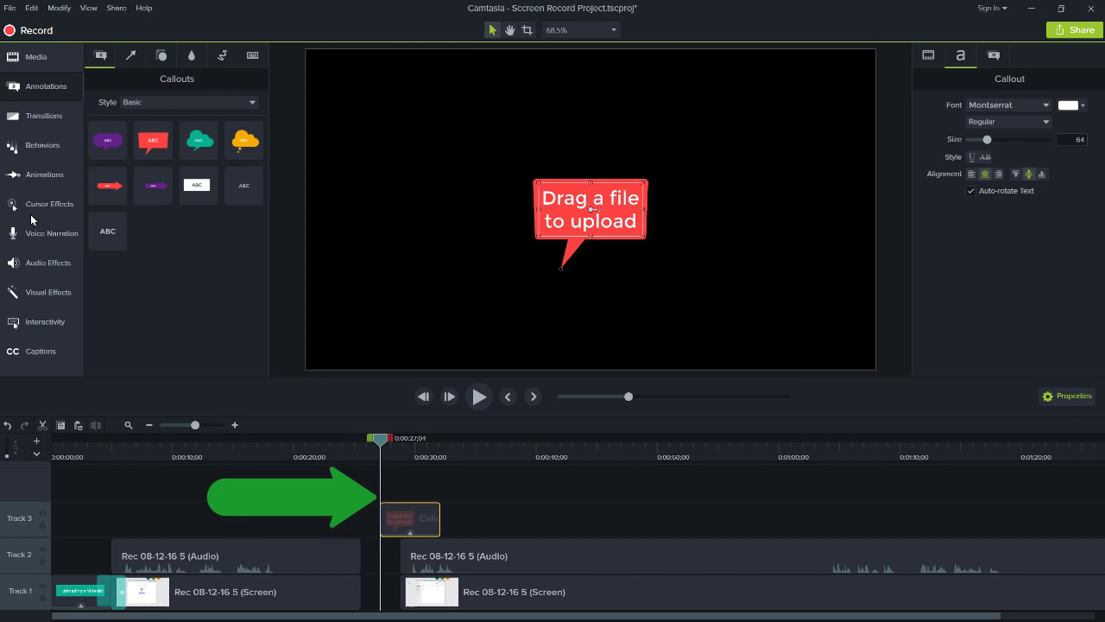
key("Escape")
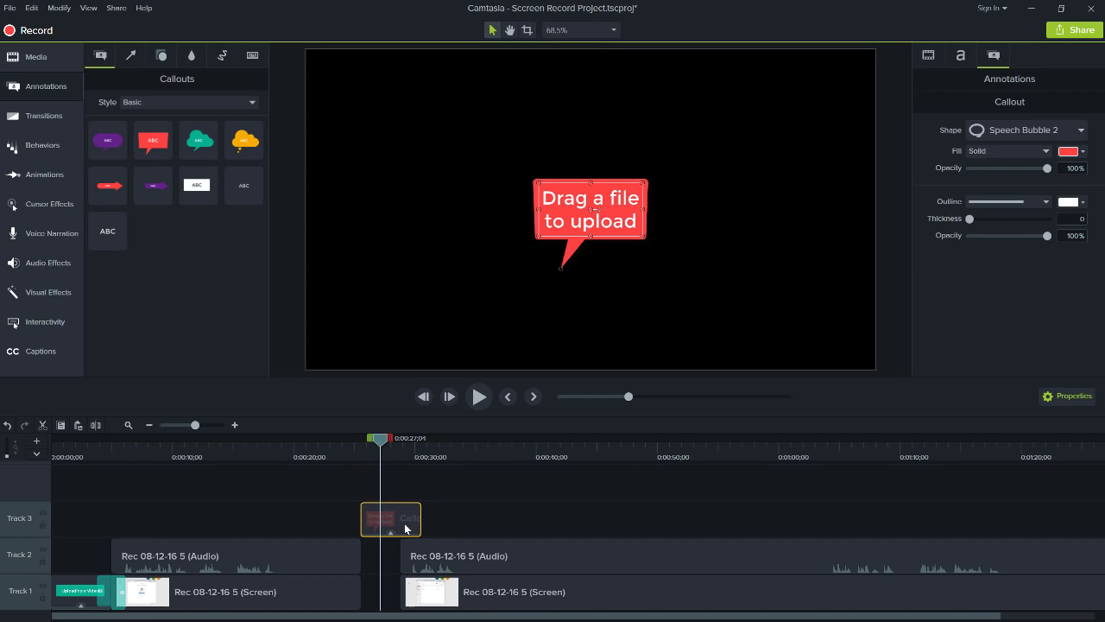
left_click_drag(419, 519, 391, 572)
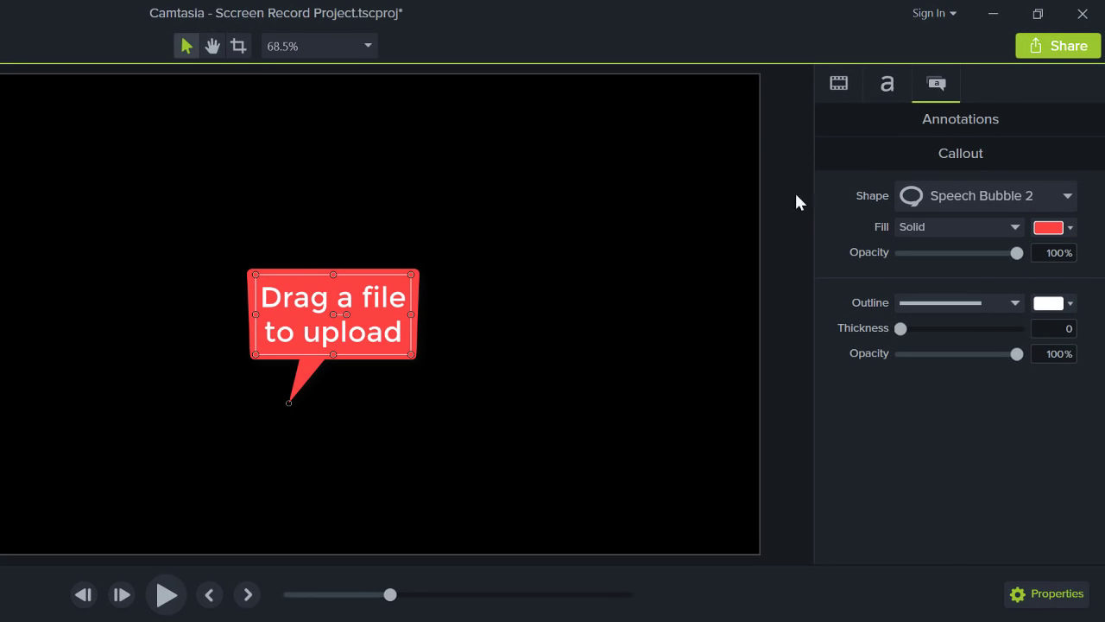
Enlarge the speech-bubble callout and change its fill to teal.
left_click(838, 83)
left_click_drag(923, 158, 939, 151)
left_click(938, 90)
left_click(1059, 226)
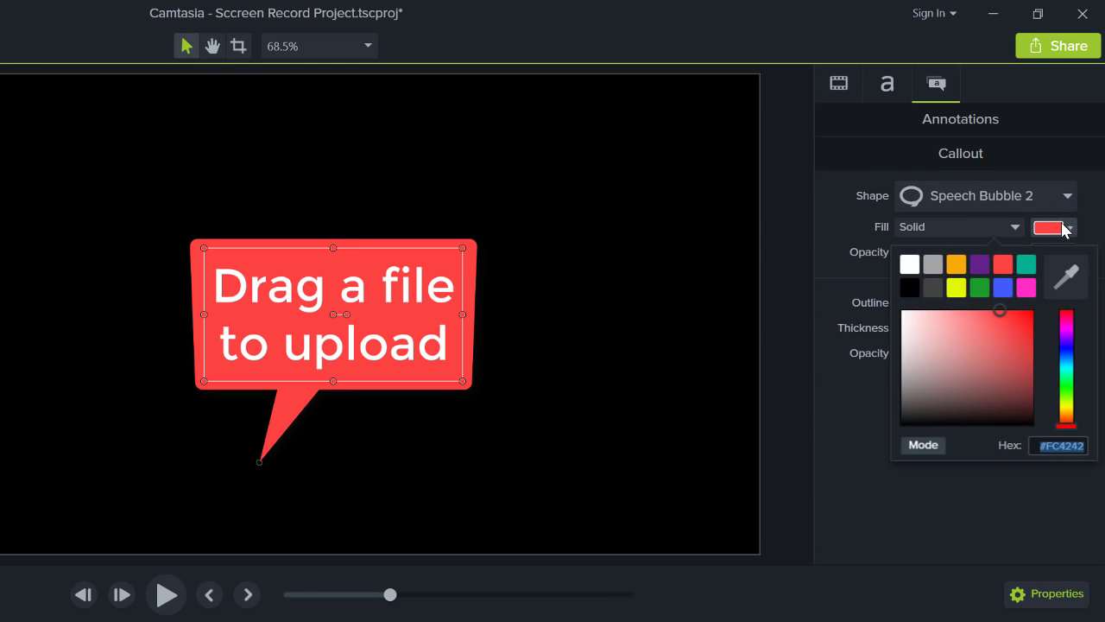
left_click(1026, 266)
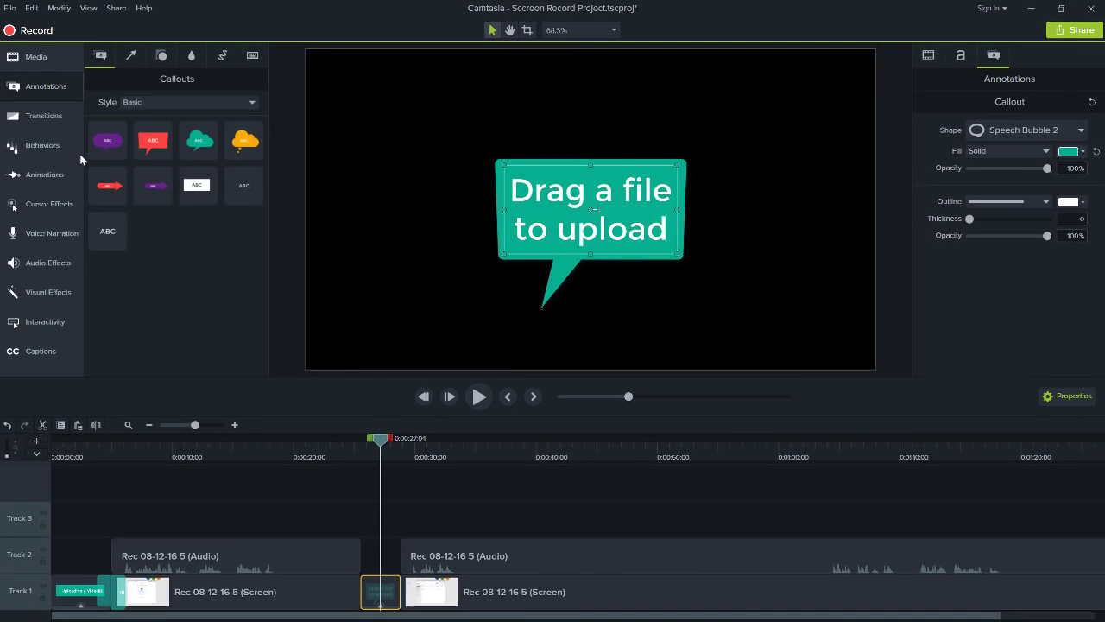
left_click(73, 152)
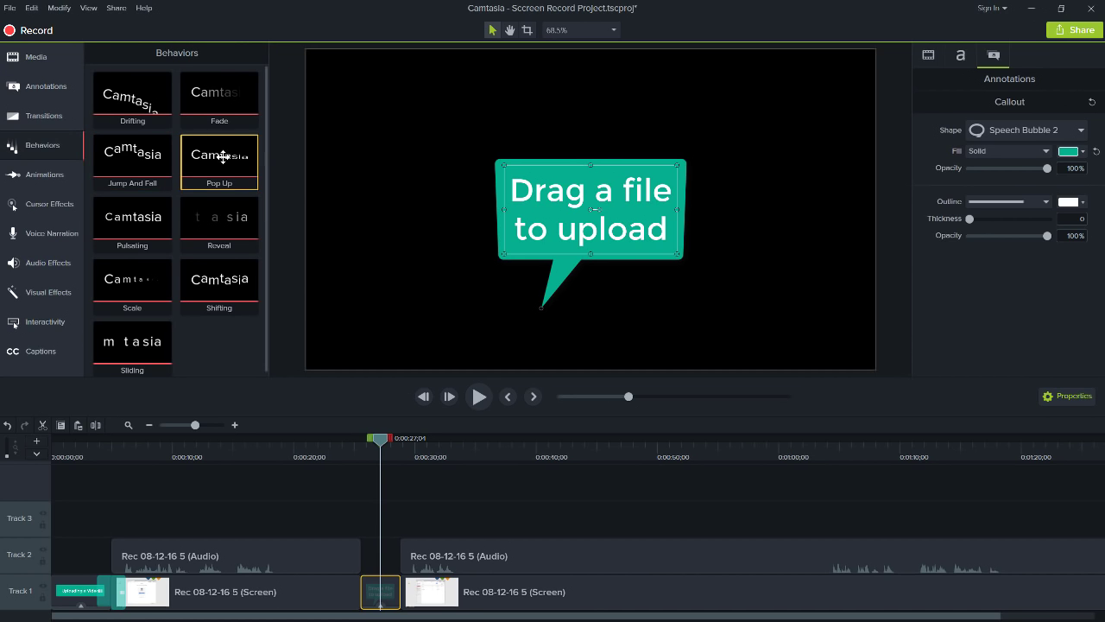
Give the 'Drag a file to upload' callout a Pop Up behavior and Fade transitions on both edges, then preview from 0:00:21;15.
left_click_drag(224, 156, 380, 602)
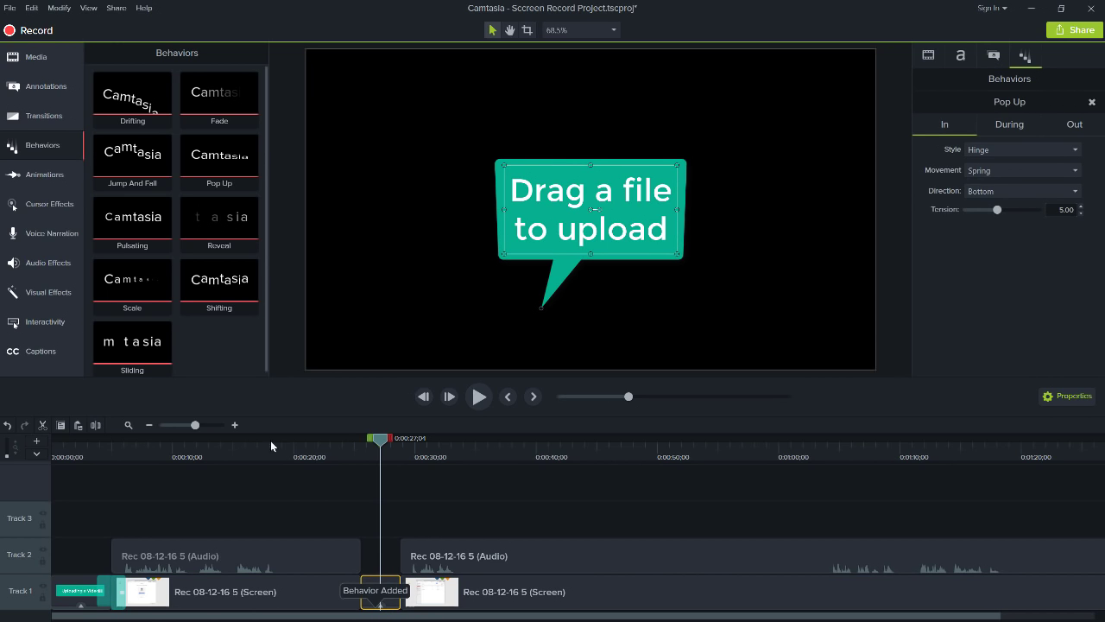
left_click(62, 123)
left_click_drag(111, 110, 357, 545)
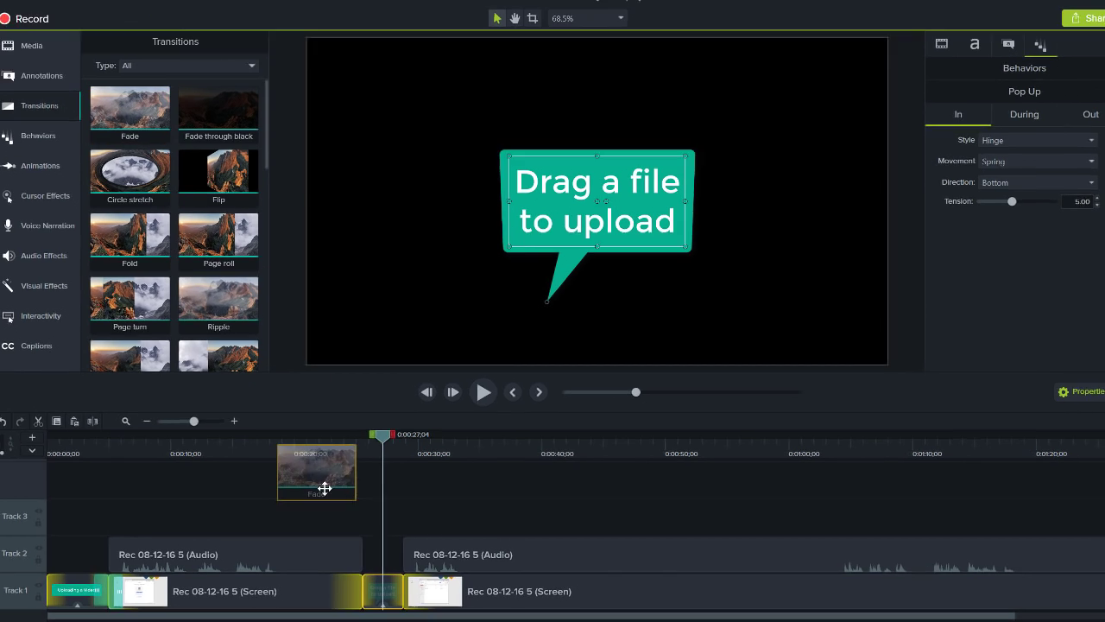
left_click_drag(428, 491, 463, 552)
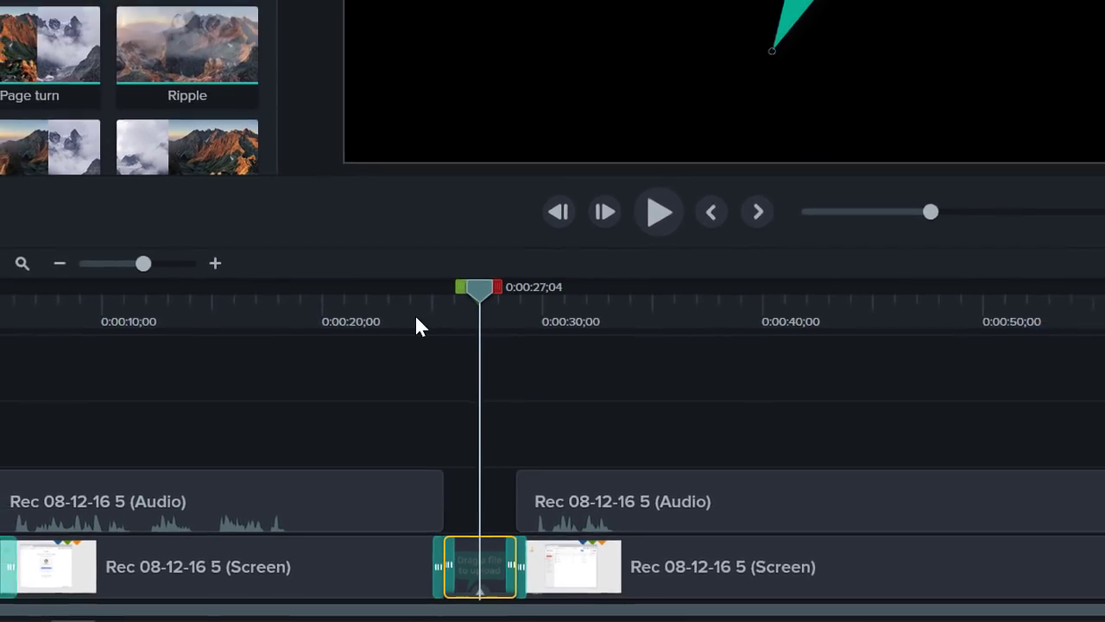
left_click(396, 285)
key("space")
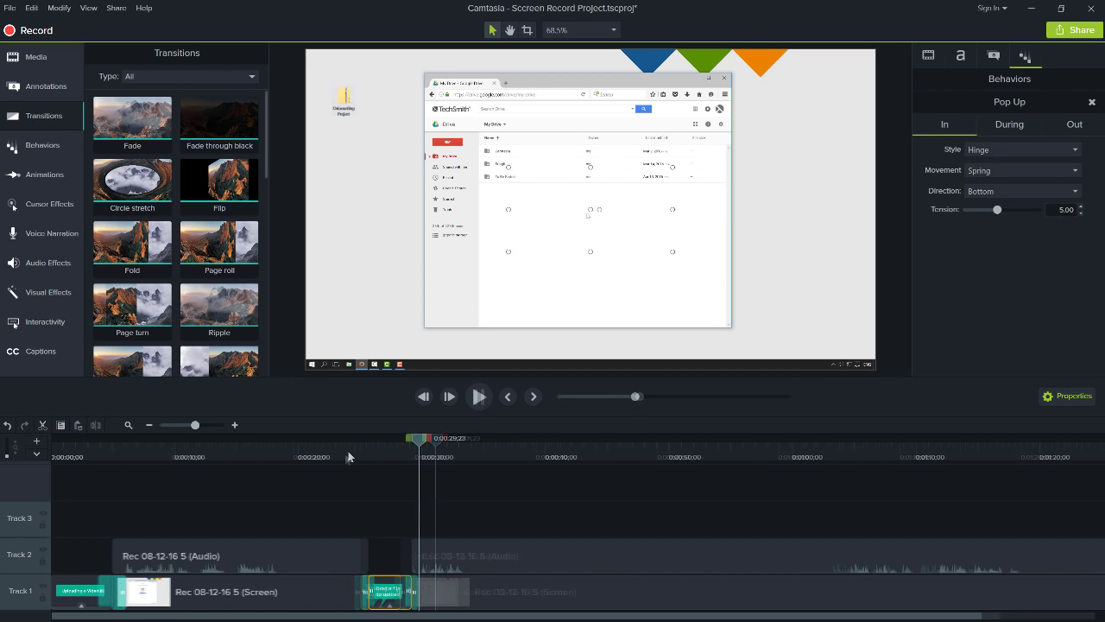
At 0:00:35;27, add an arrow callout pointing left that reads 'This can take a long time'.
left_click_drag(419, 438, 498, 444)
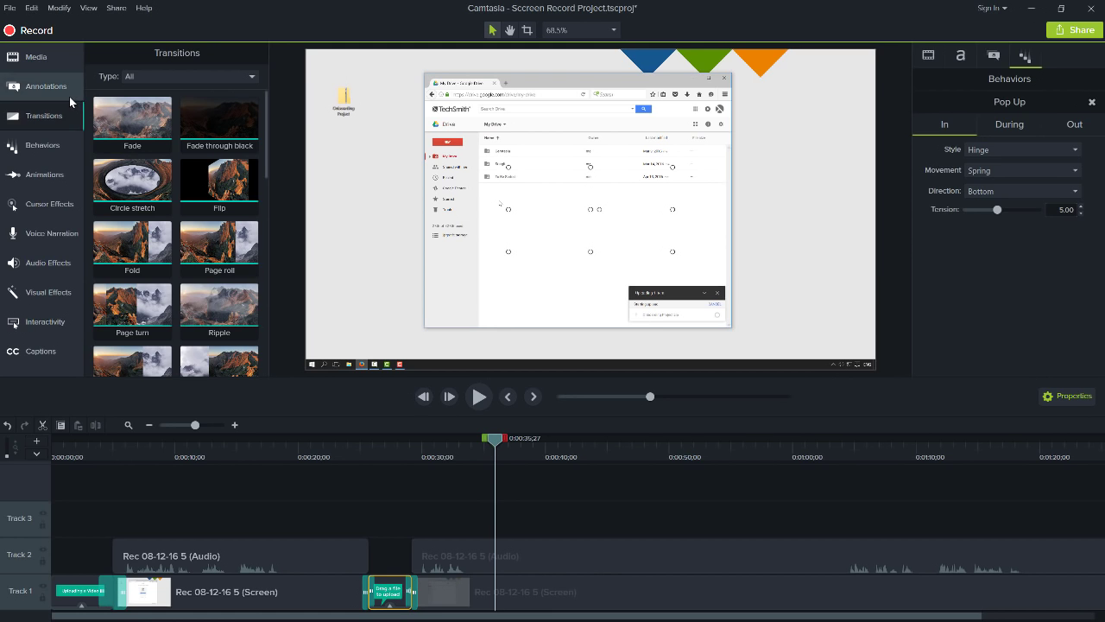
left_click(39, 87)
left_click_drag(124, 187, 728, 321)
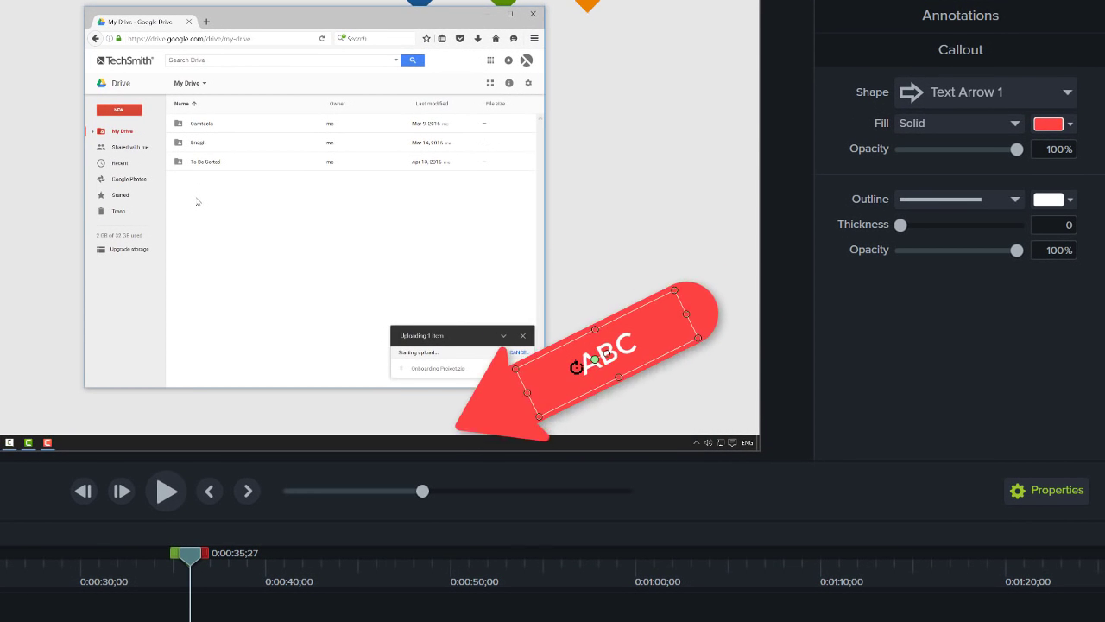
left_click_drag(575, 367, 571, 353)
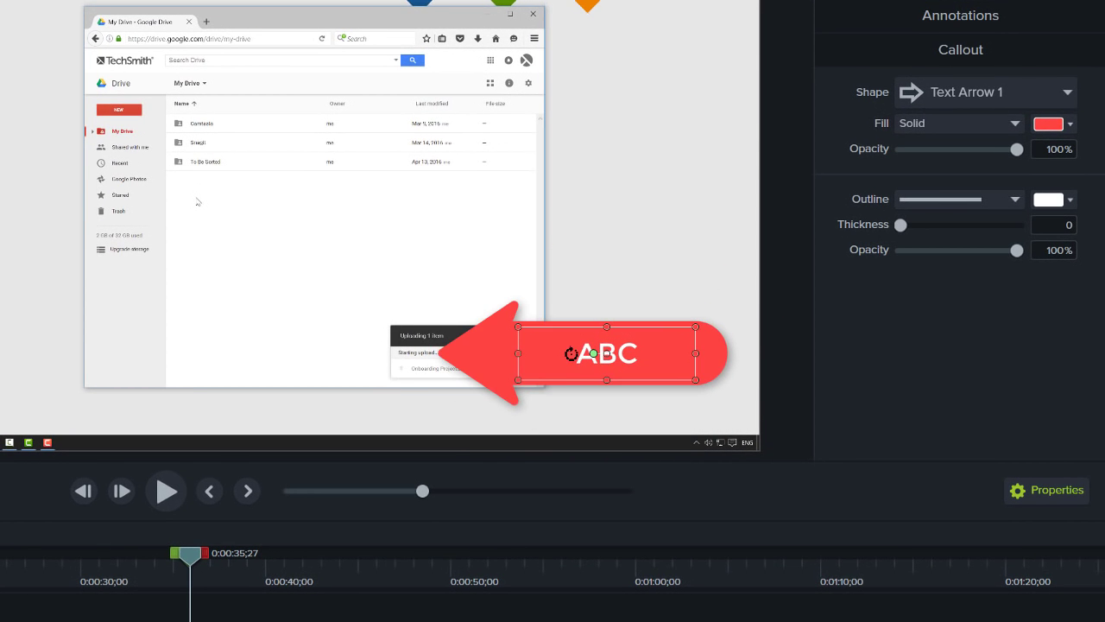
double_click(578, 358)
type("This can take a long time")
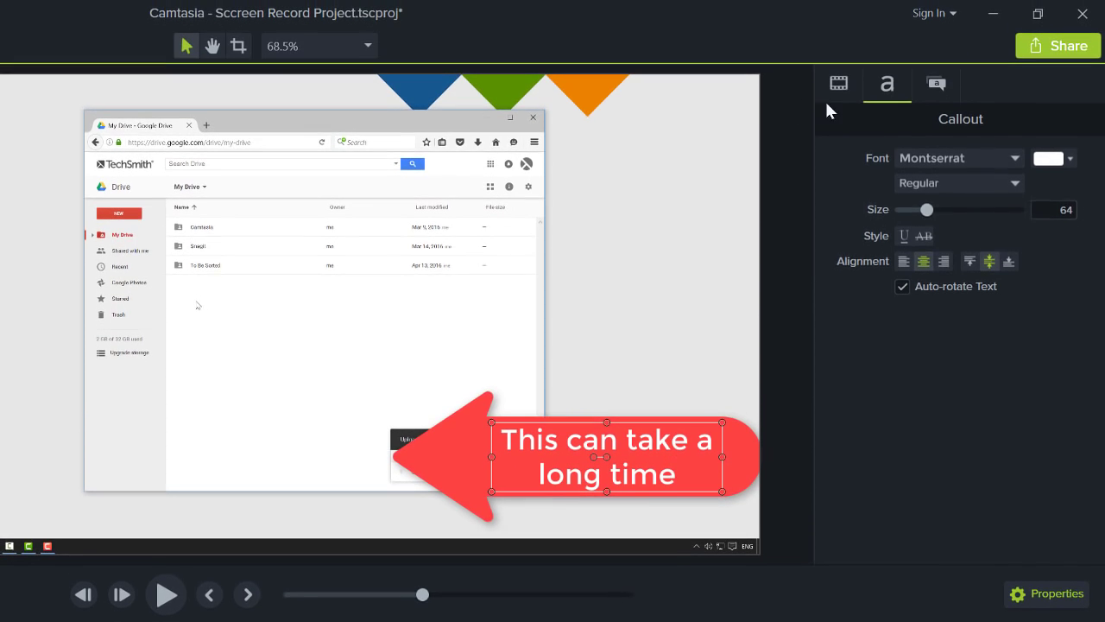
Scale the arrow callout to about 58%, fill it teal, and place it beside the upload popup.
left_click(839, 84)
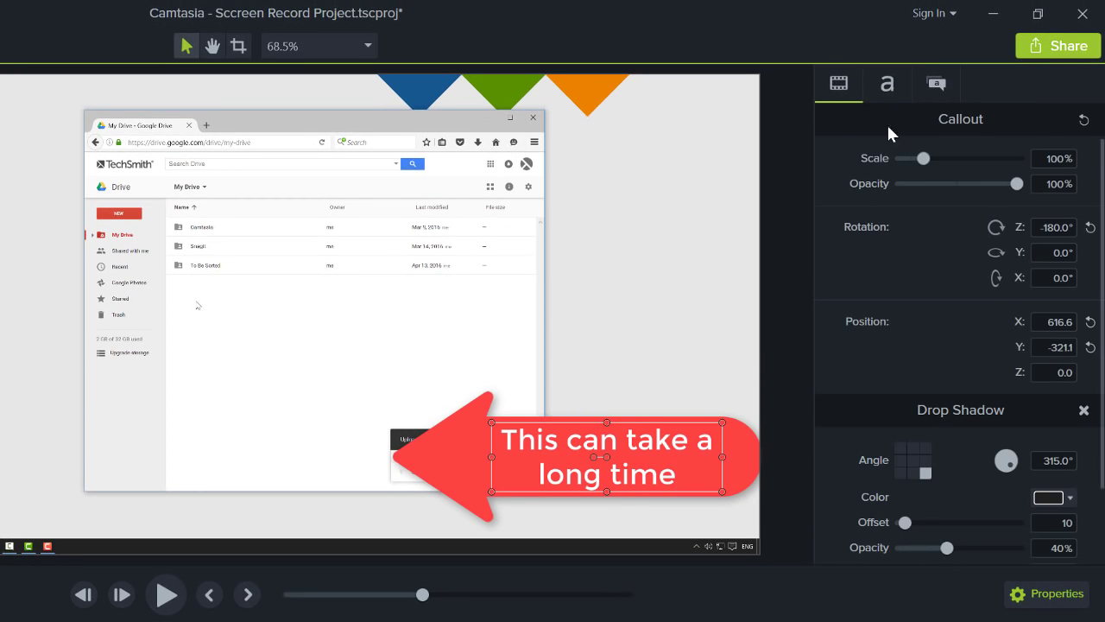
left_click_drag(923, 156, 912, 155)
left_click(935, 89)
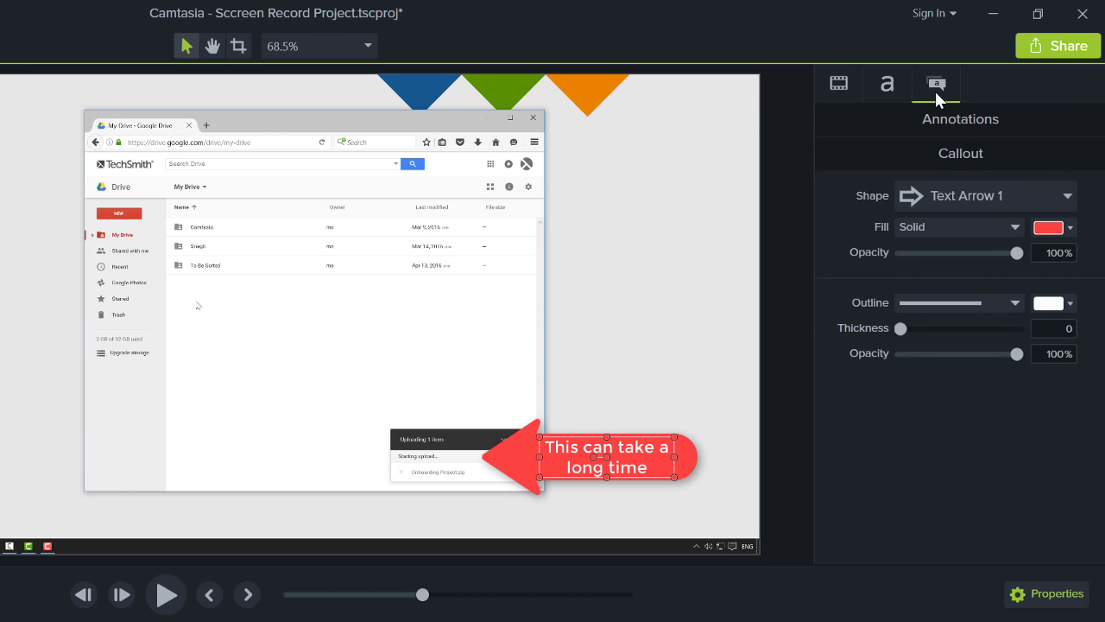
left_click(1049, 228)
left_click(1026, 270)
left_click_drag(607, 455, 666, 472)
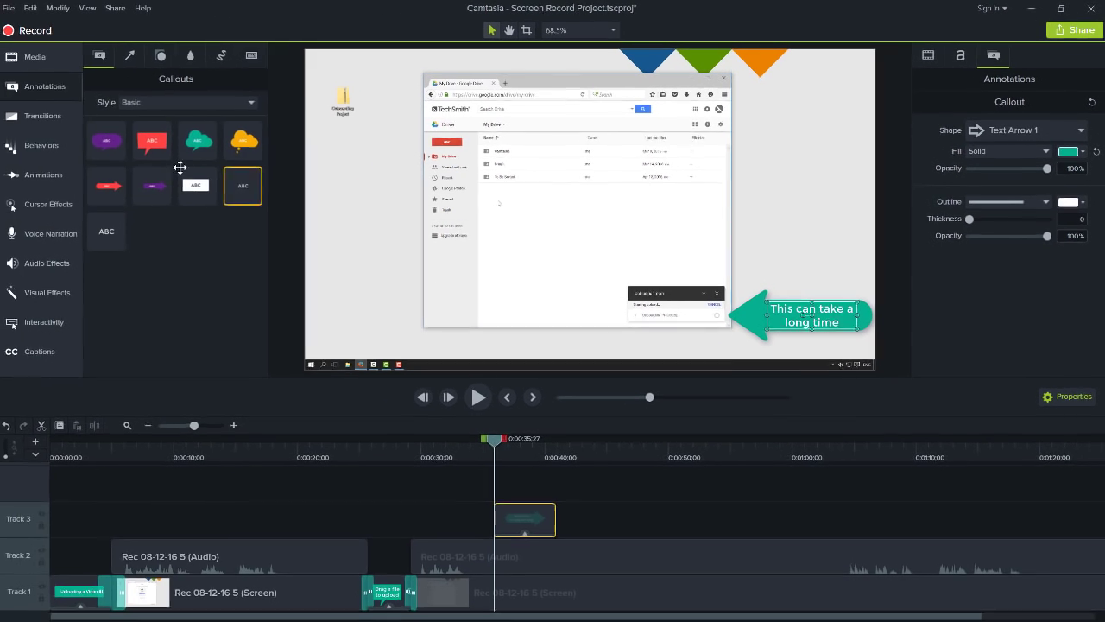
Apply the Sliding behavior to the teal arrow callout and preview it.
left_click(66, 149)
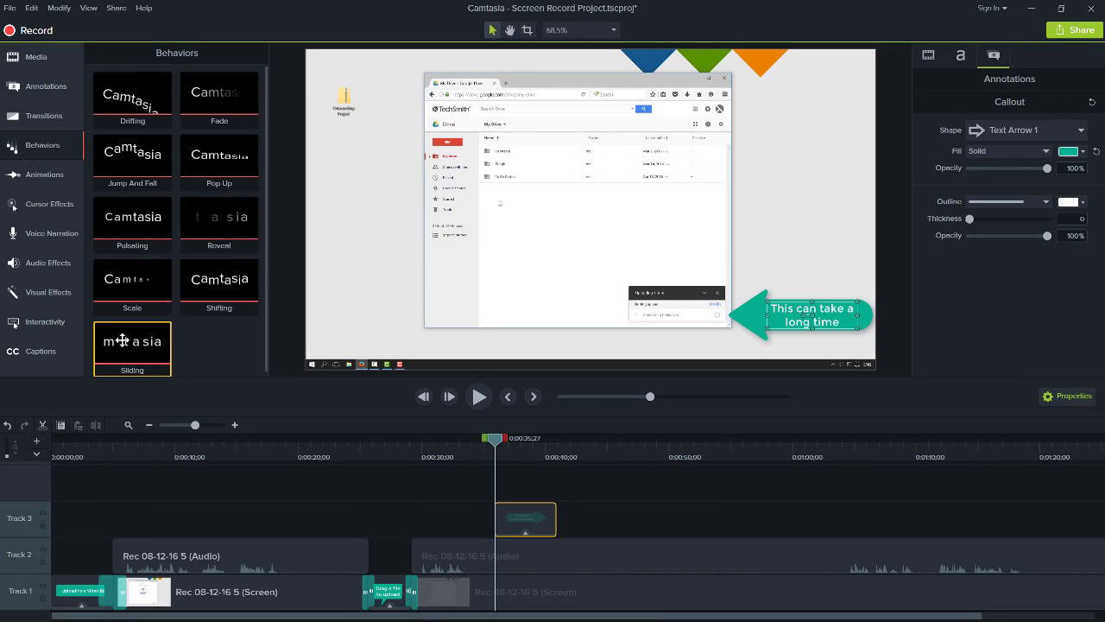
left_click_drag(130, 341, 767, 303)
key("space")
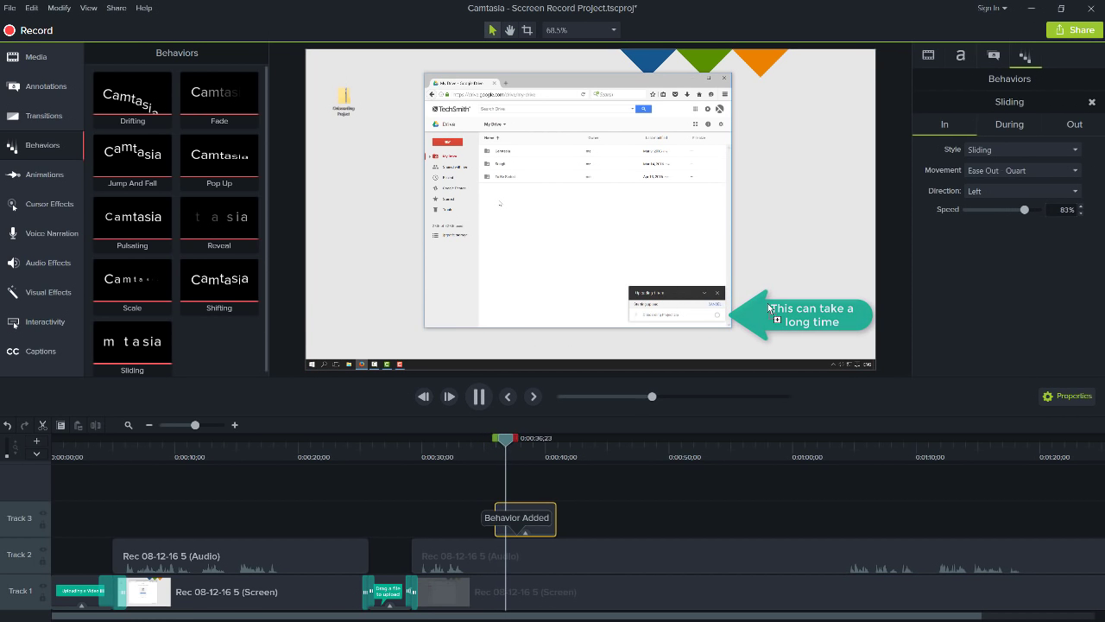
key("space")
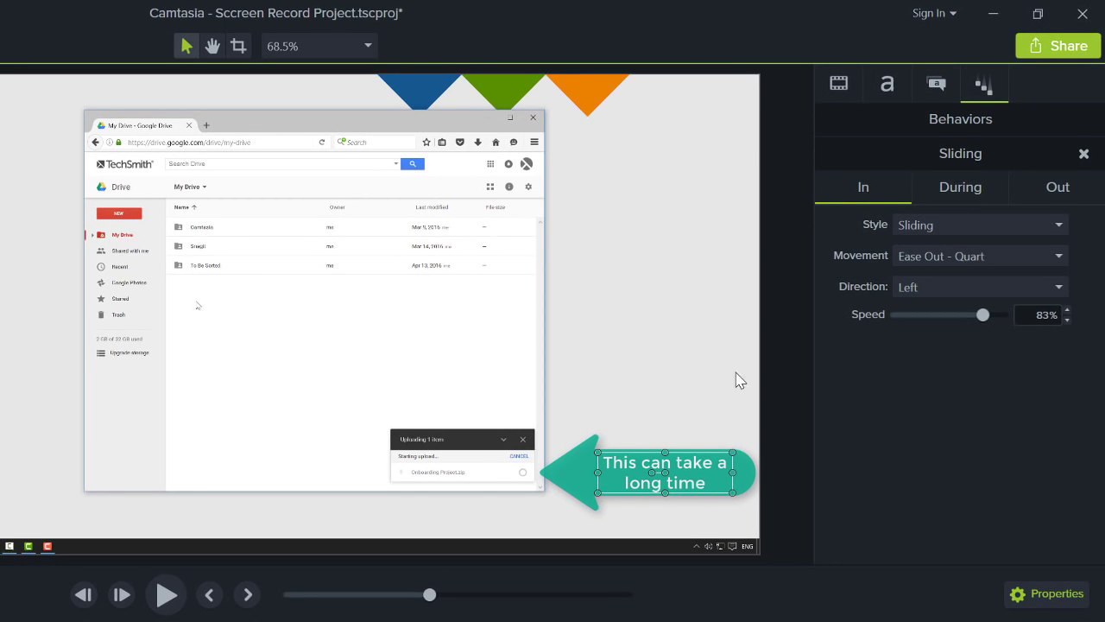
Set the slide direction to Right and replay the arrow animation from 0:00:31;16.
left_click(917, 285)
left_click(919, 334)
left_click(474, 440)
key("space")
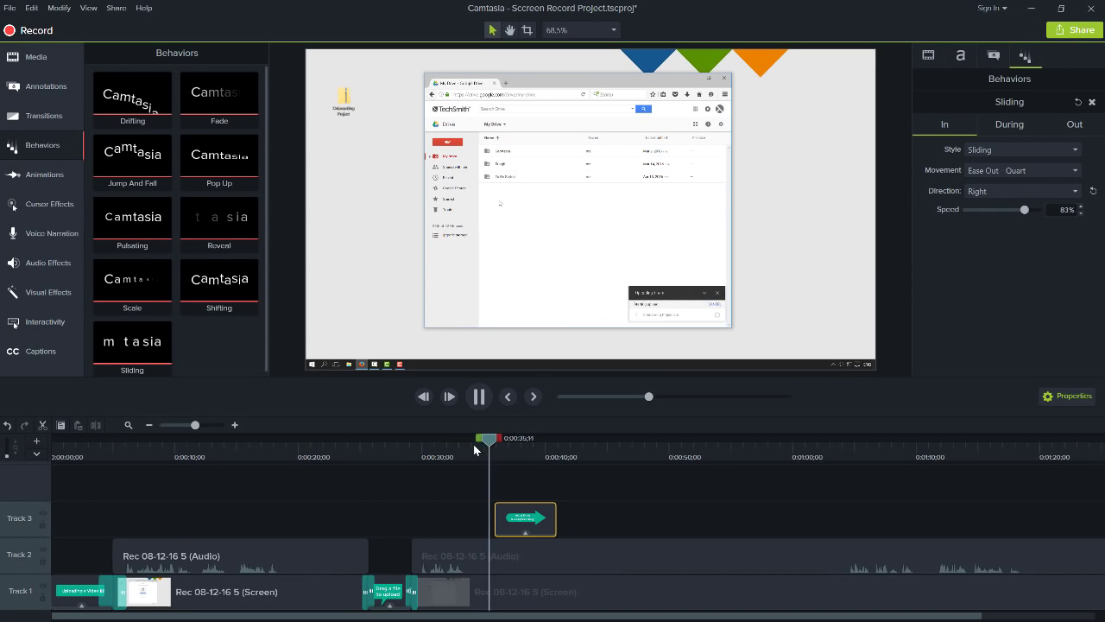